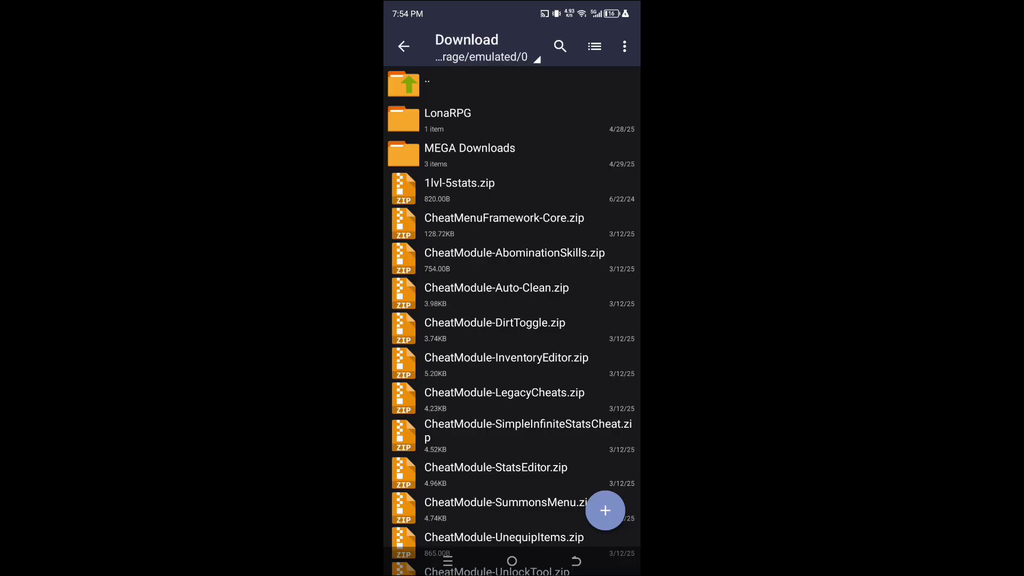
# - Add a new folder in Download, replacing the default name with _Mods
pyautogui.click(606, 392)
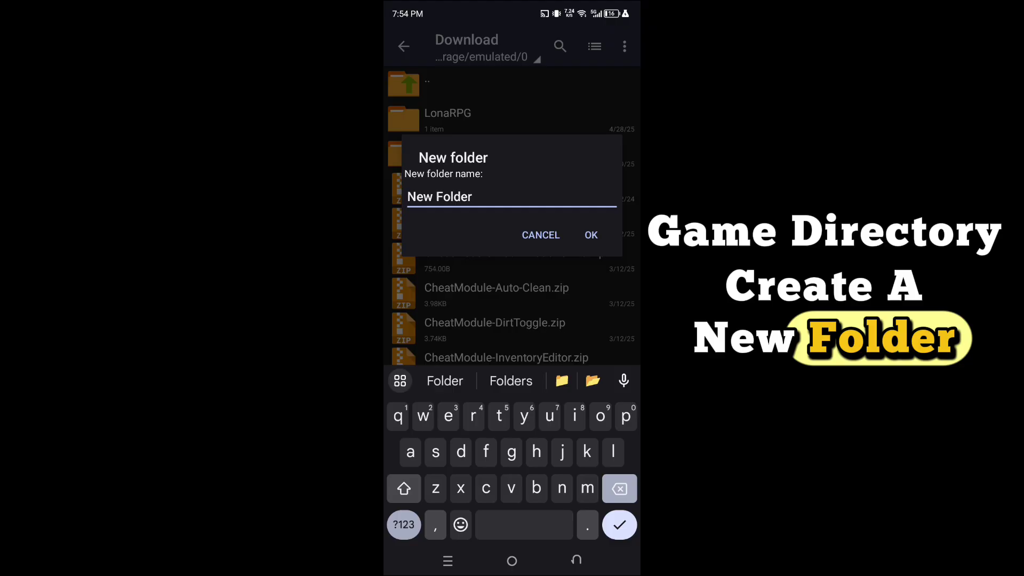
pyautogui.press('BackSpace')
pyautogui.press('BackSpace')
pyautogui.press('BackSpace')
pyautogui.write('_')
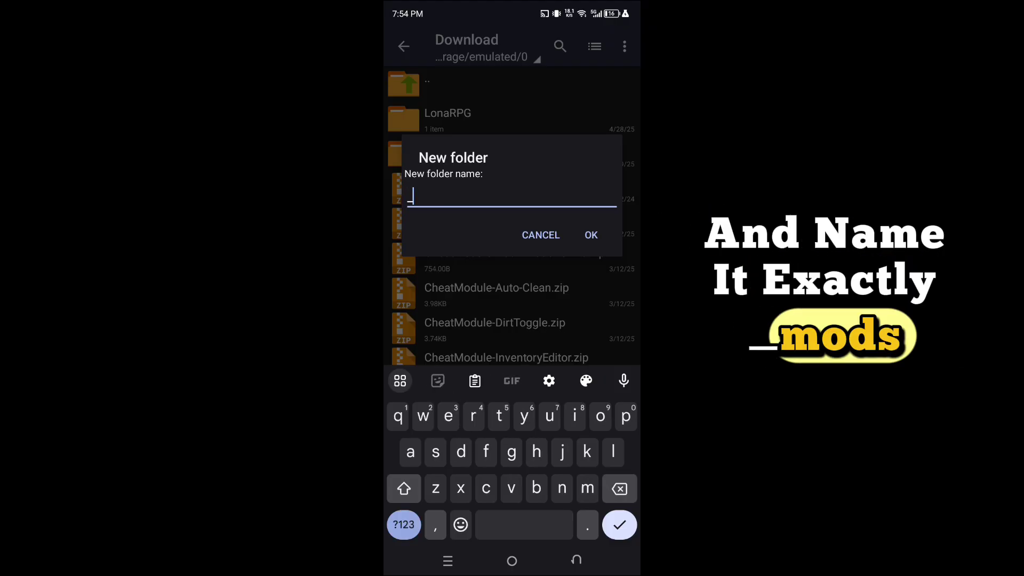
pyautogui.write('Mods')
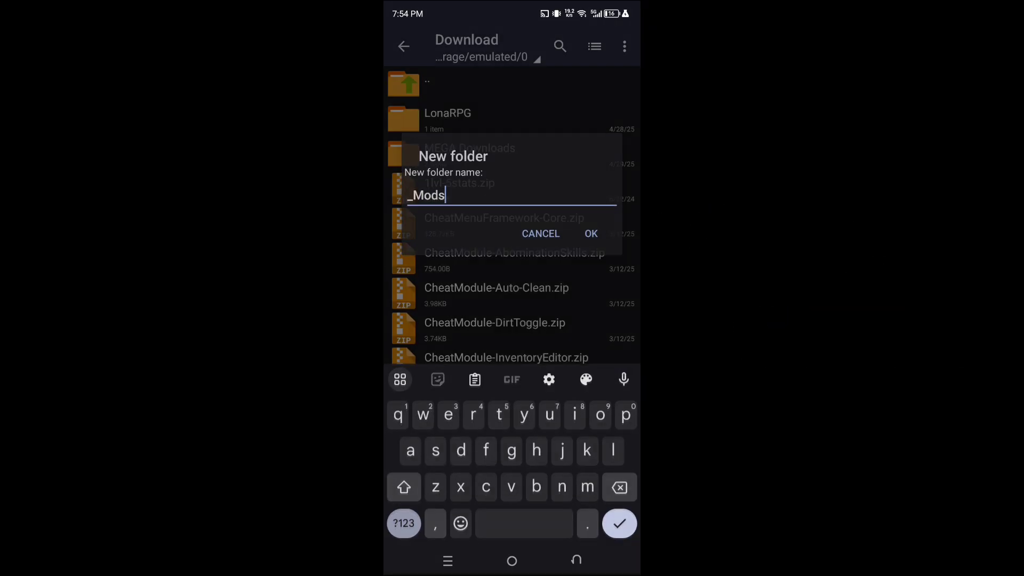
pyautogui.press('Return')
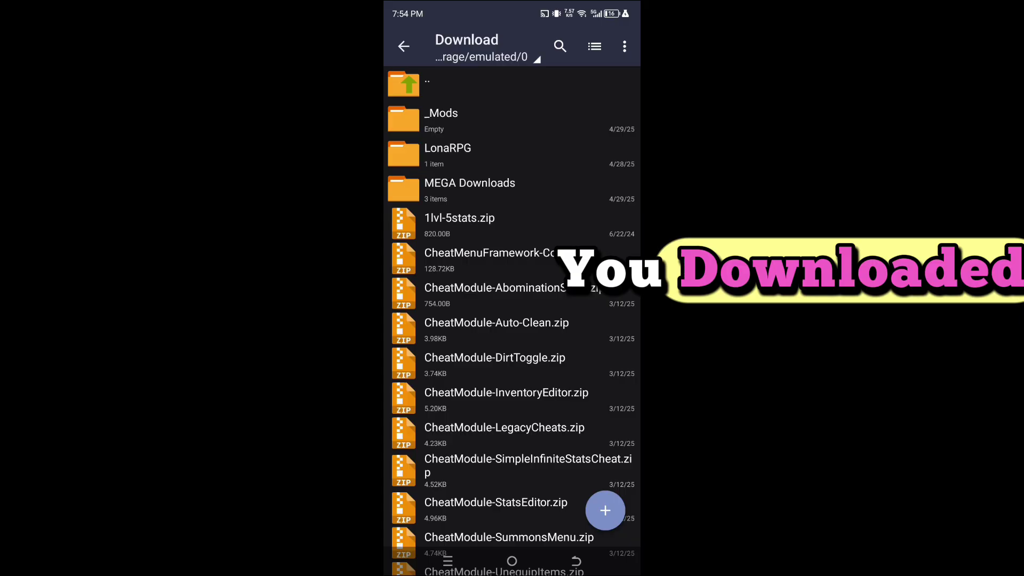
# - Extract CheatMenuFramework-Core.zip into the _Mods folder
pyautogui.click(504, 259)
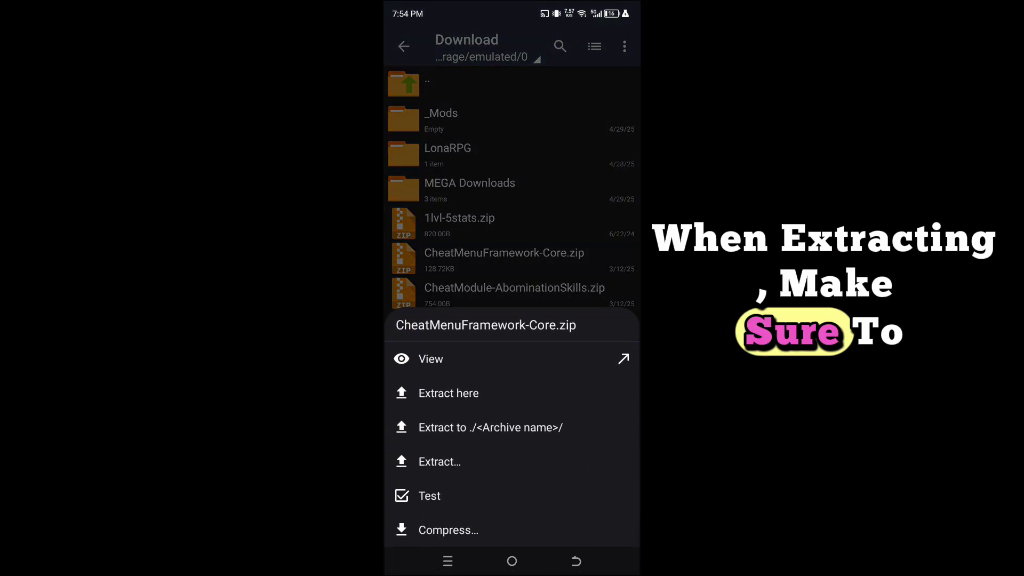
pyautogui.click(488, 461)
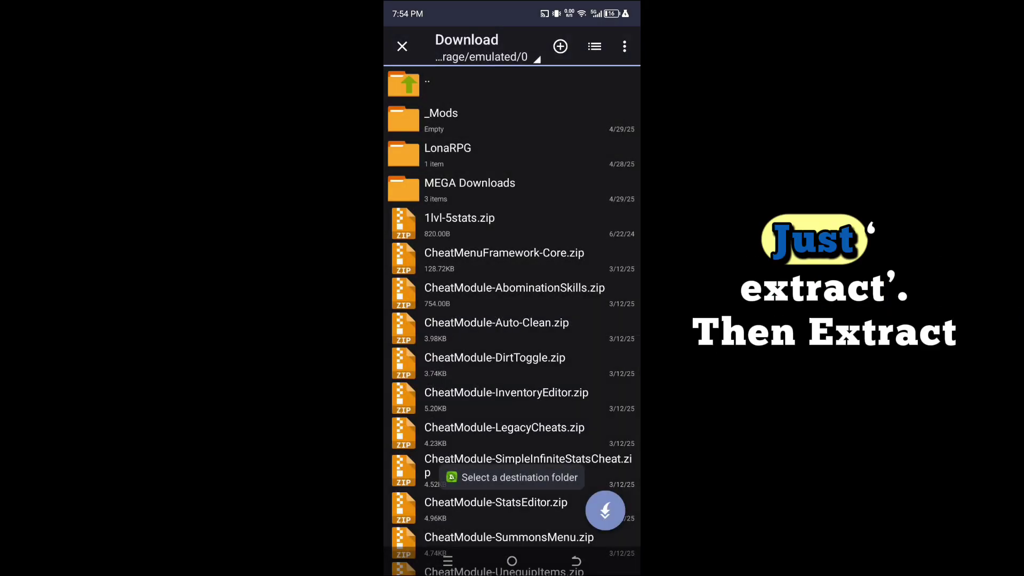
pyautogui.click(441, 119)
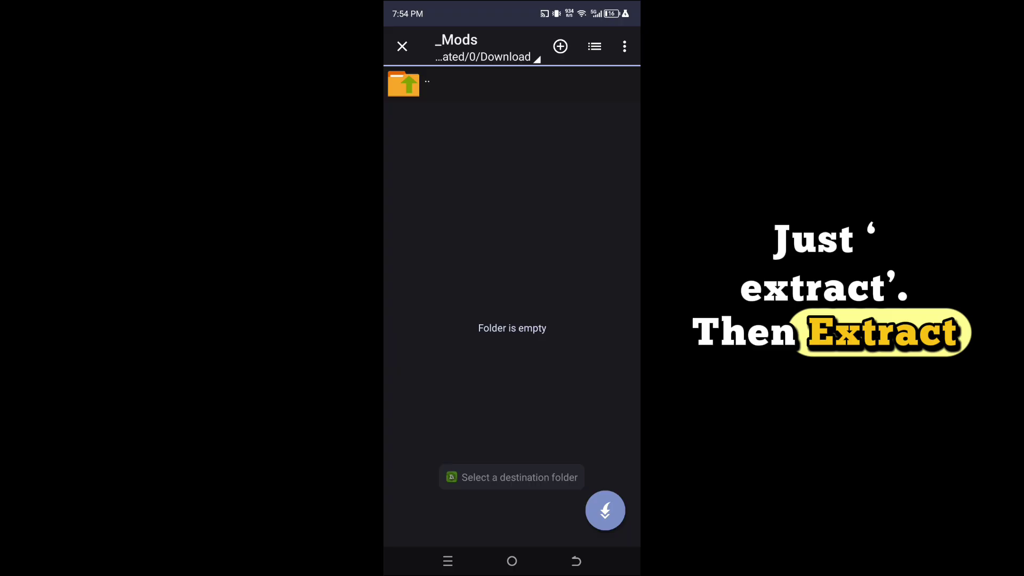
pyautogui.click(605, 511)
# - Extract the AbominationSkills and Auto-Clean module archives into _Mods
pyautogui.click(426, 83)
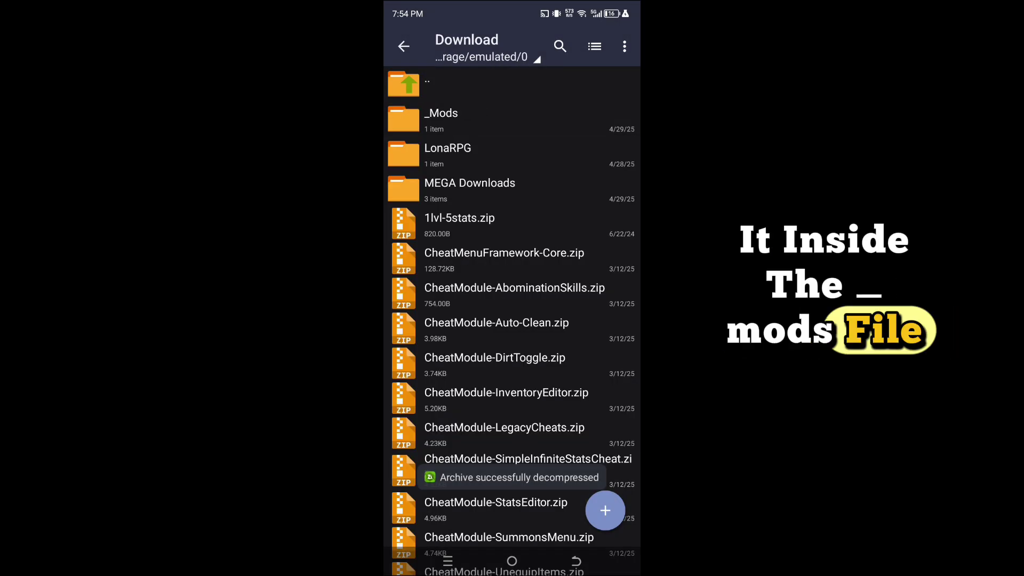
pyautogui.click(514, 293)
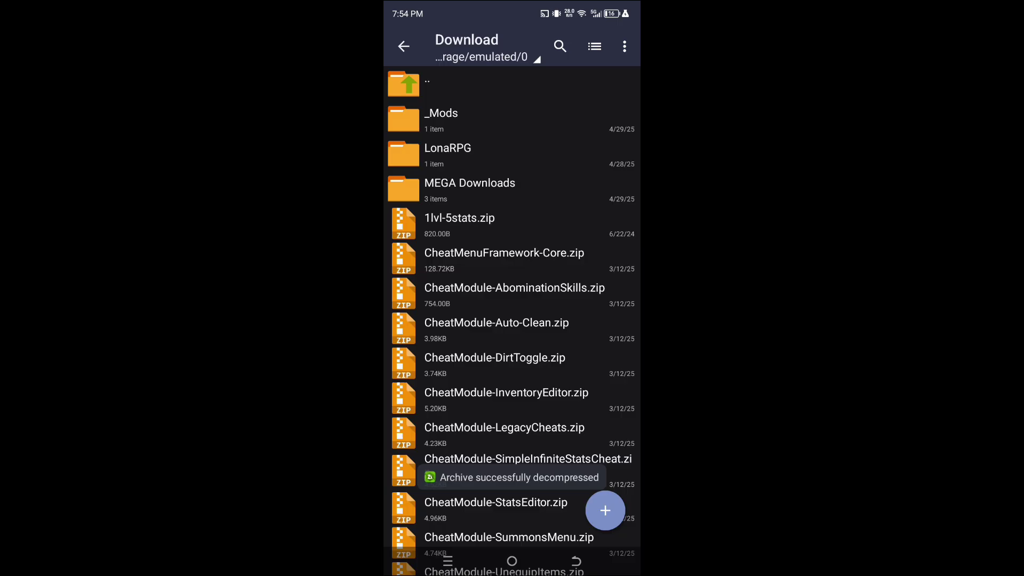
pyautogui.click(496, 326)
# - Extract DirtToggle into _Mods and send InventoryEditor to _Mods as well
pyautogui.click(494, 359)
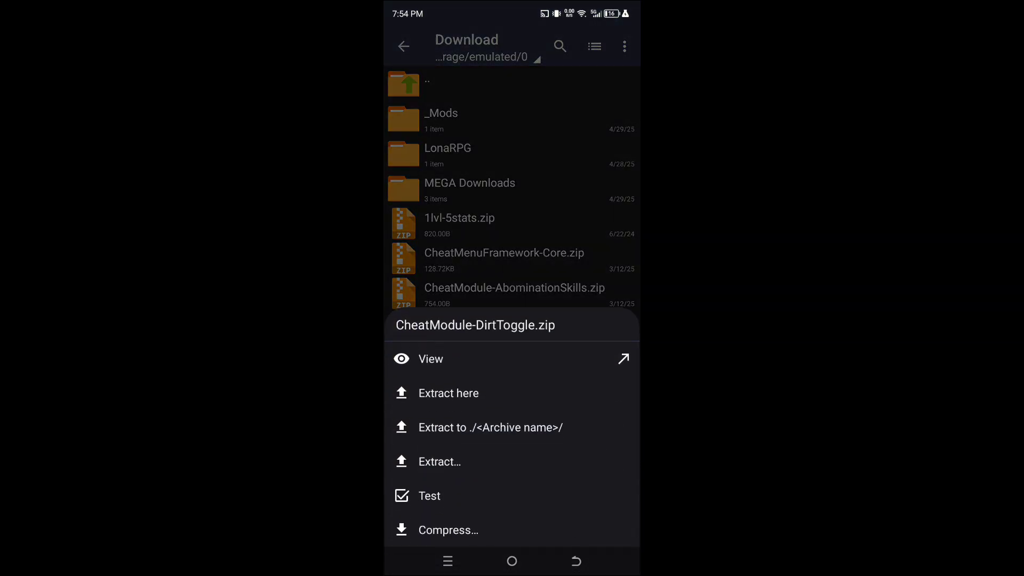
pyautogui.click(439, 461)
pyautogui.click(440, 119)
pyautogui.click(606, 510)
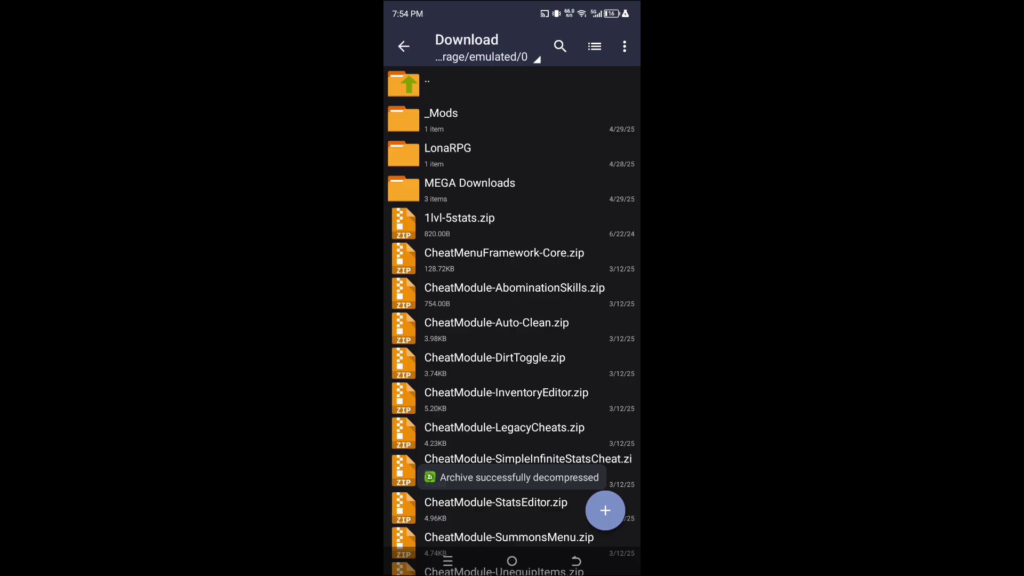
pyautogui.click(506, 393)
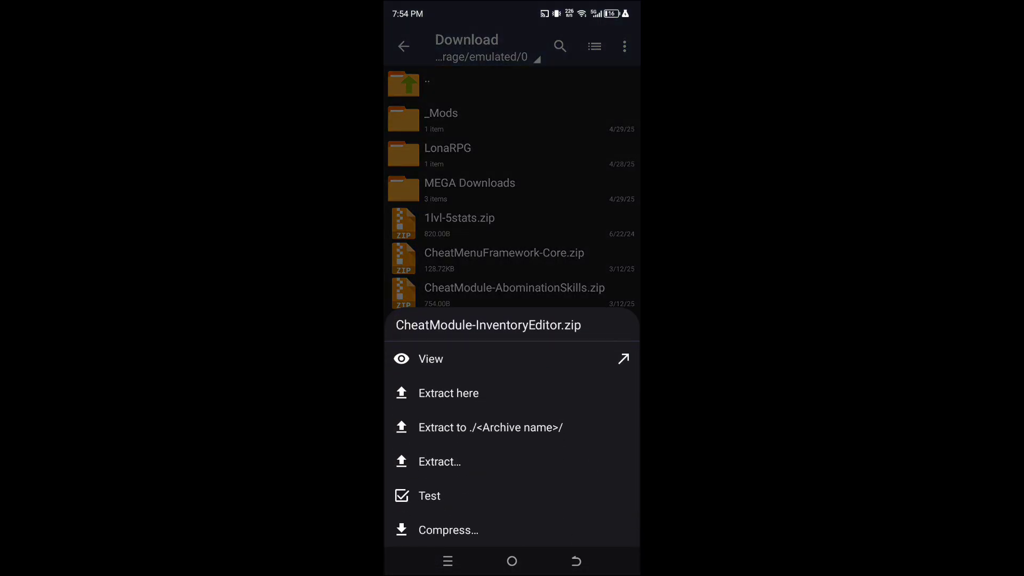
pyautogui.click(453, 459)
pyautogui.click(444, 113)
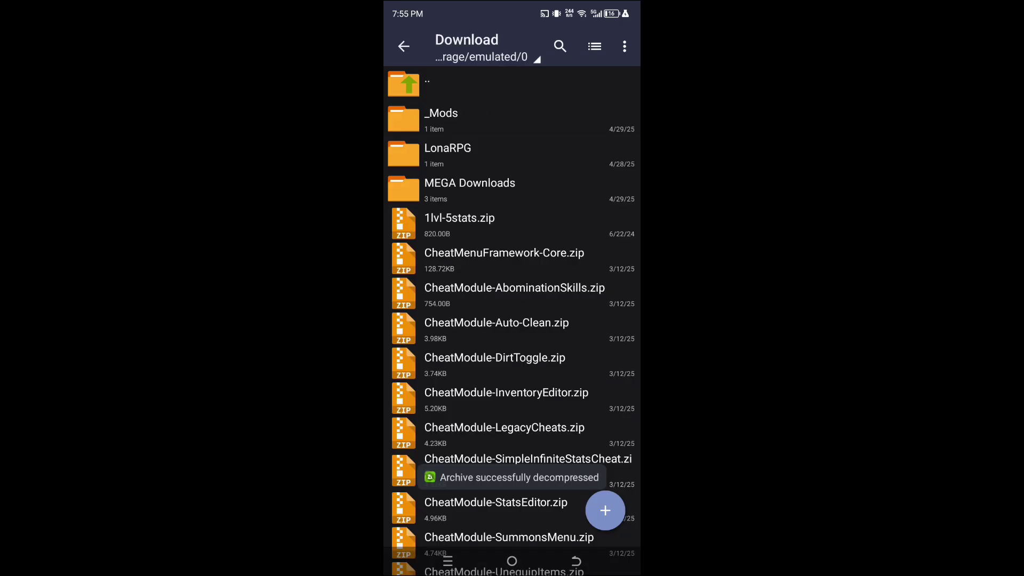
# - Extract the LegacyCheats module into _Mods and return to Download
pyautogui.click(504, 427)
pyautogui.click(459, 459)
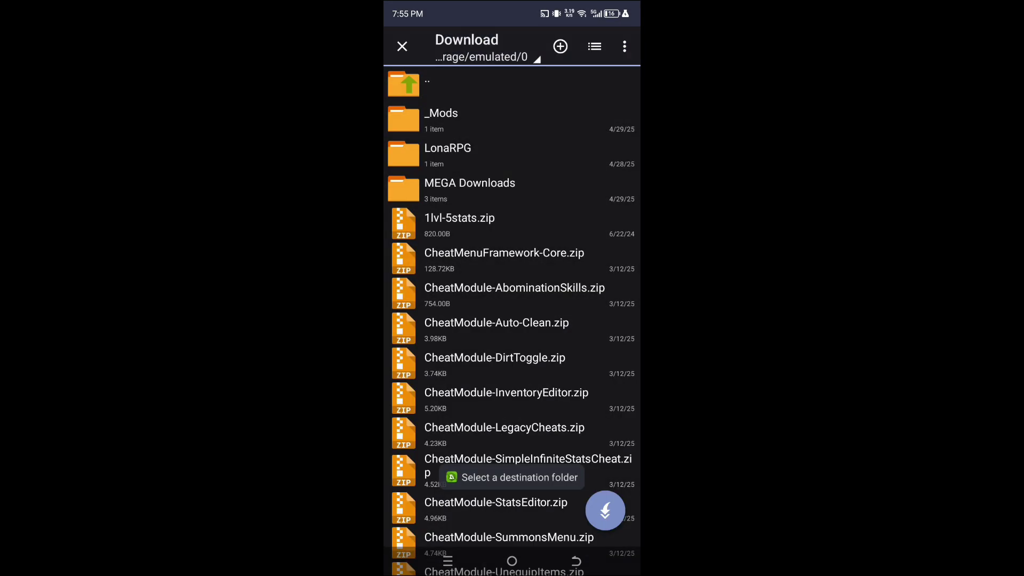
pyautogui.click(441, 113)
pyautogui.click(604, 510)
pyautogui.click(426, 83)
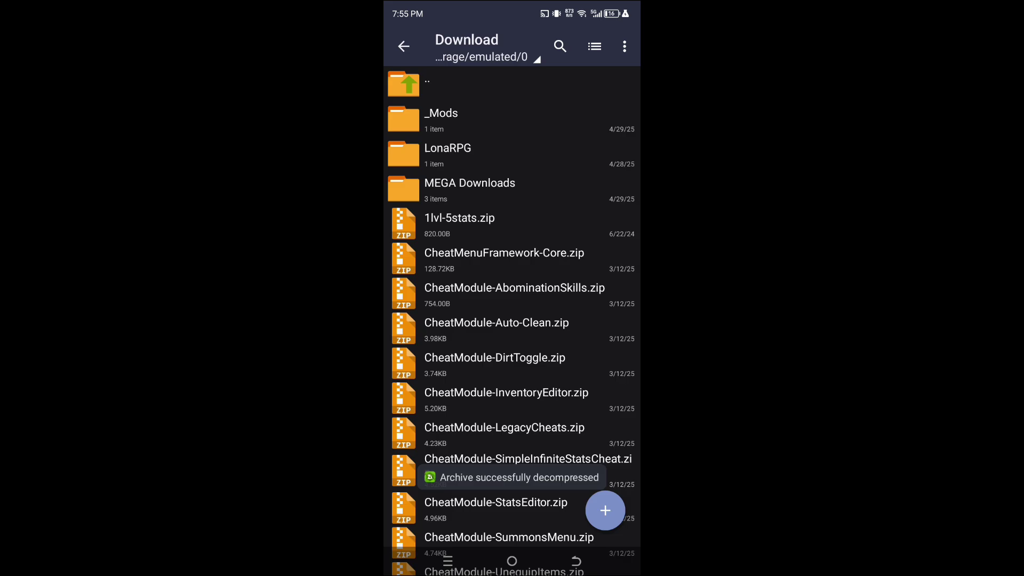
# - Extract SimpleInfiniteStatsCheat into _Mods, then select the StatsEditor archive
pyautogui.click(527, 459)
pyautogui.click(437, 459)
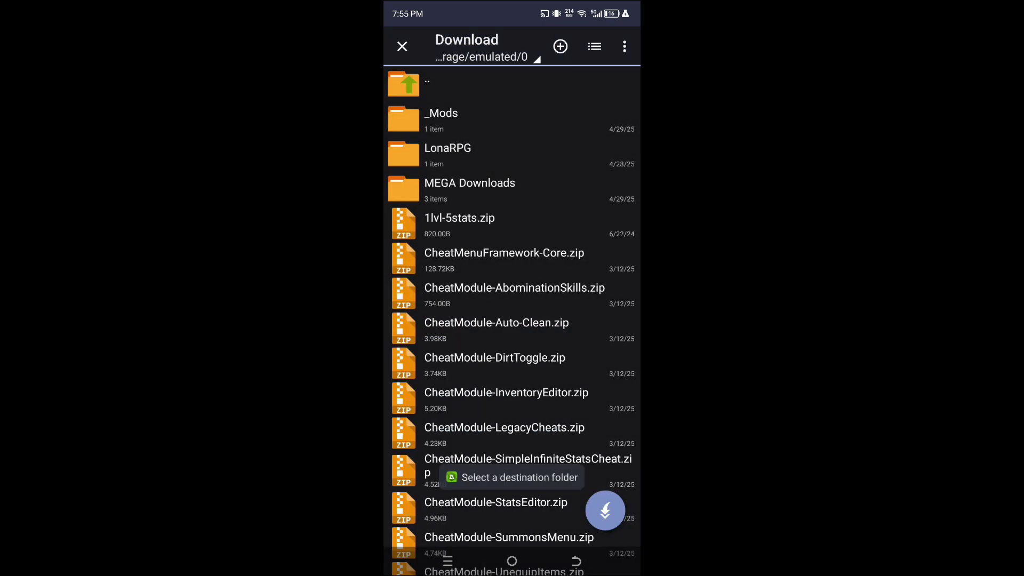
pyautogui.click(440, 113)
pyautogui.click(605, 510)
pyautogui.click(427, 83)
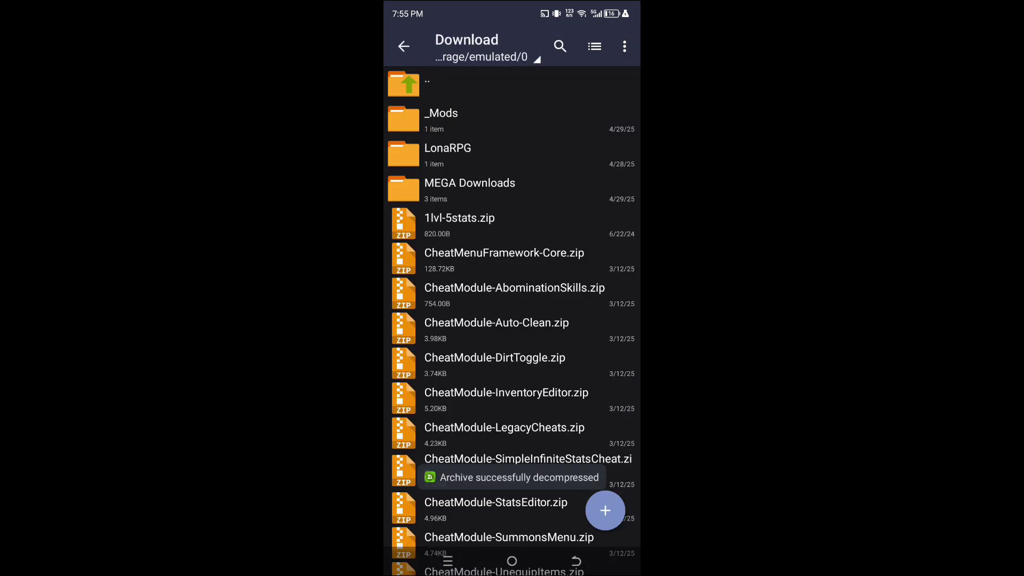
pyautogui.scroll(-1, 512, 320)
pyautogui.click(496, 456)
# - Extract the SummonsMenu module into _Mods
pyautogui.scroll(-1, 512, 320)
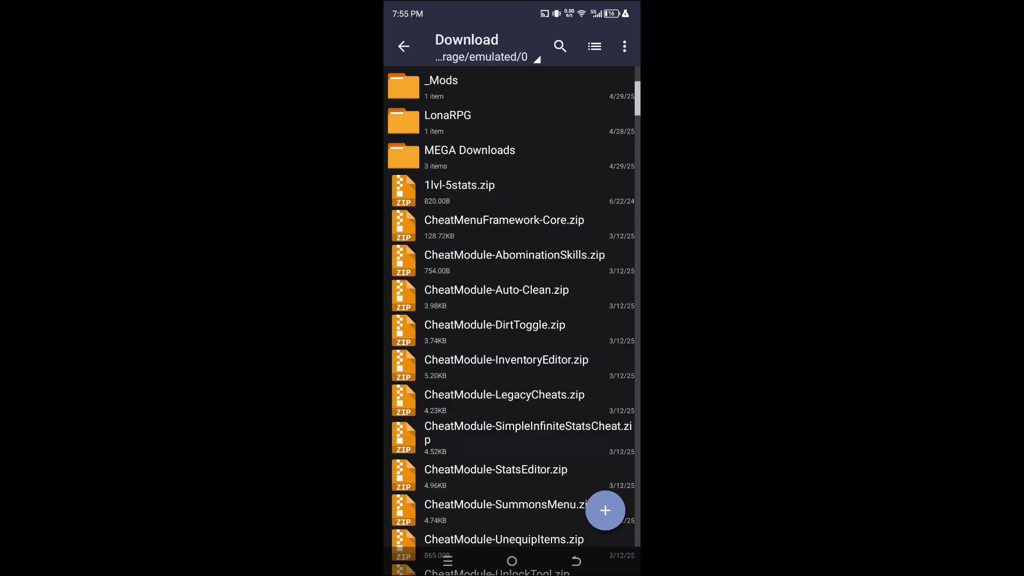
pyautogui.click(509, 500)
pyautogui.click(439, 461)
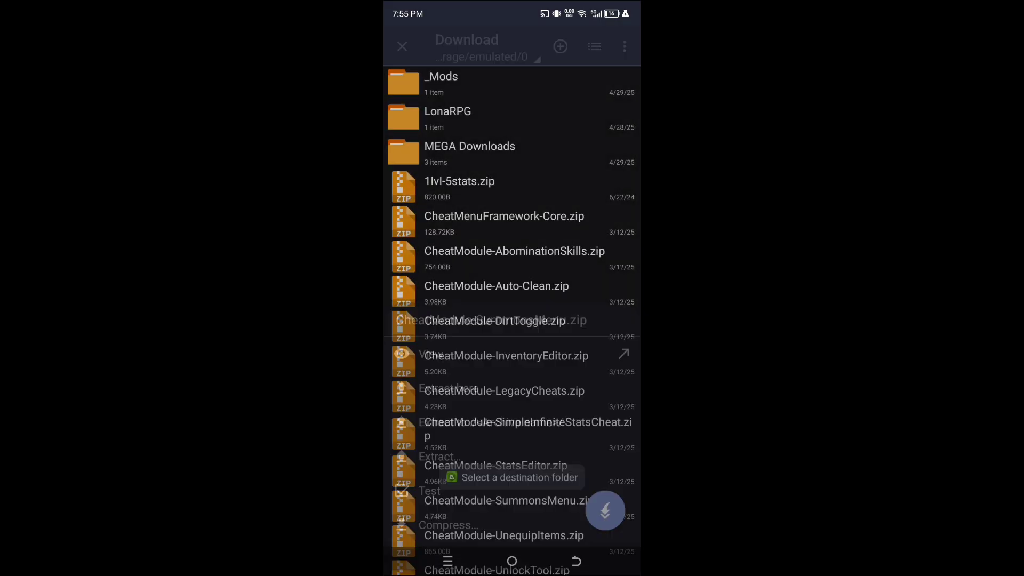
pyautogui.click(441, 110)
pyautogui.click(605, 510)
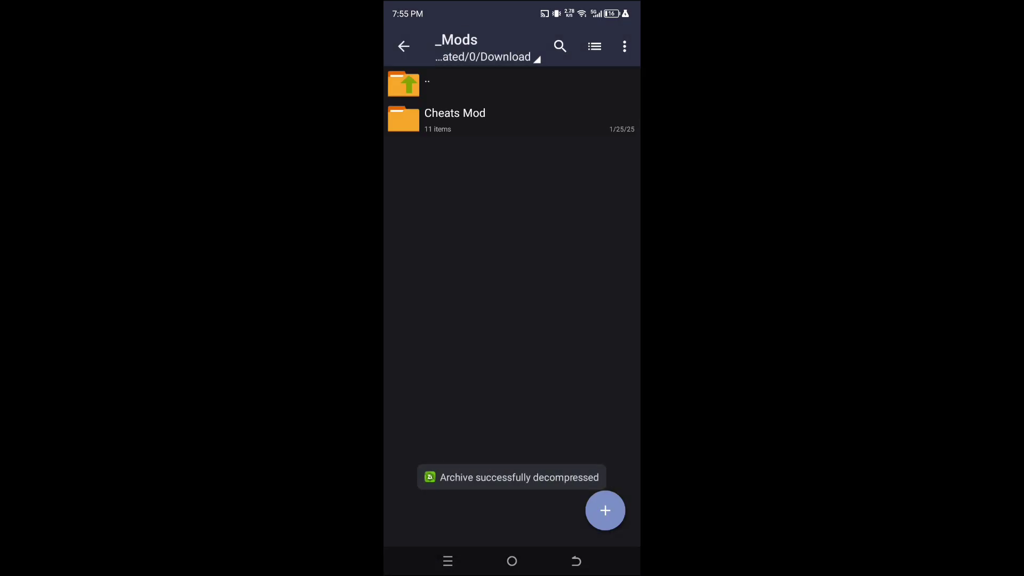
pyautogui.click(427, 82)
# - Extract the UnequipItems and UnlockTool modules into _Mods
pyautogui.scroll(-1, 512, 320)
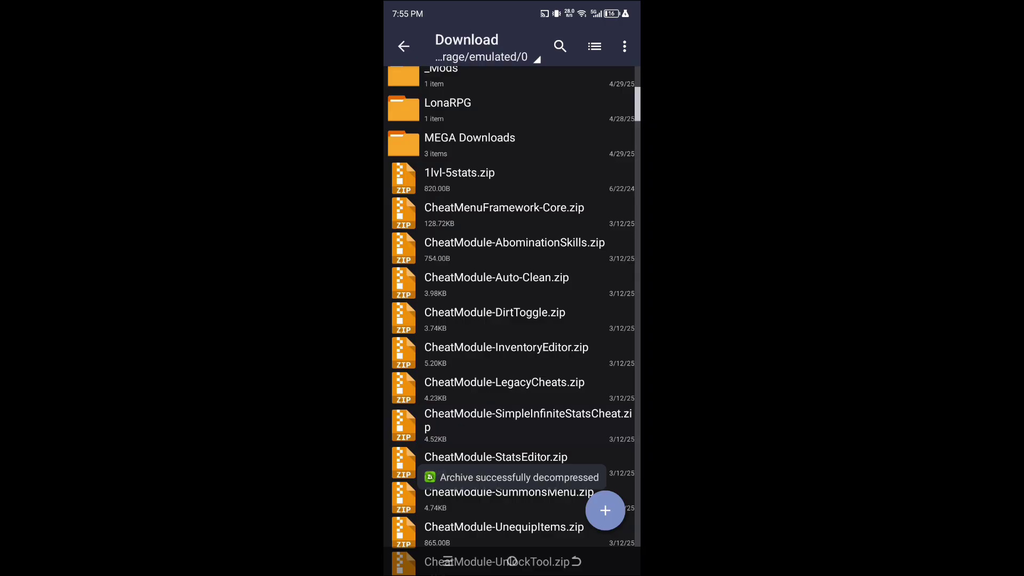
pyautogui.click(504, 533)
pyautogui.click(469, 460)
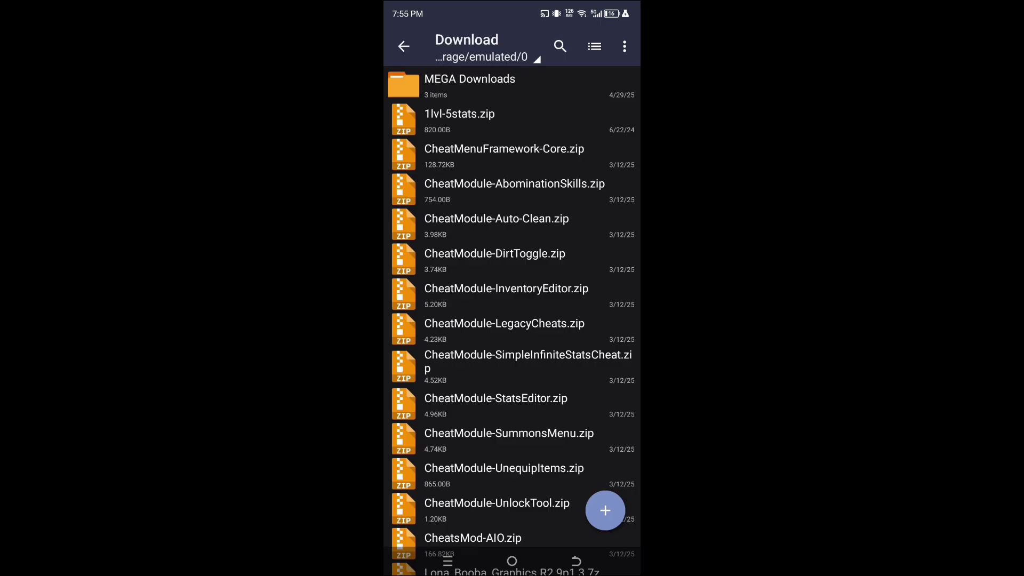
pyautogui.click(496, 509)
pyautogui.click(469, 459)
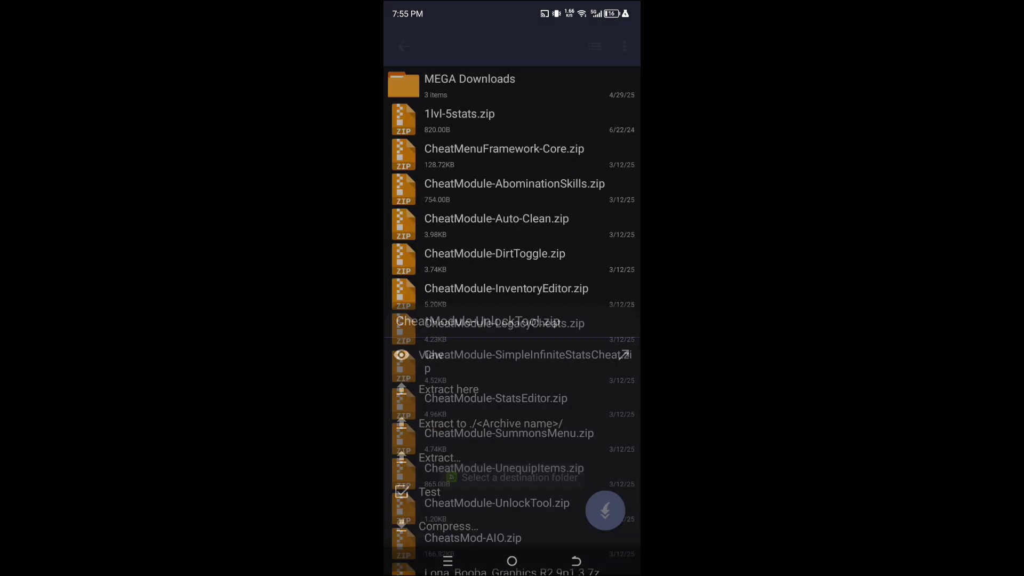
pyautogui.click(440, 118)
pyautogui.click(606, 510)
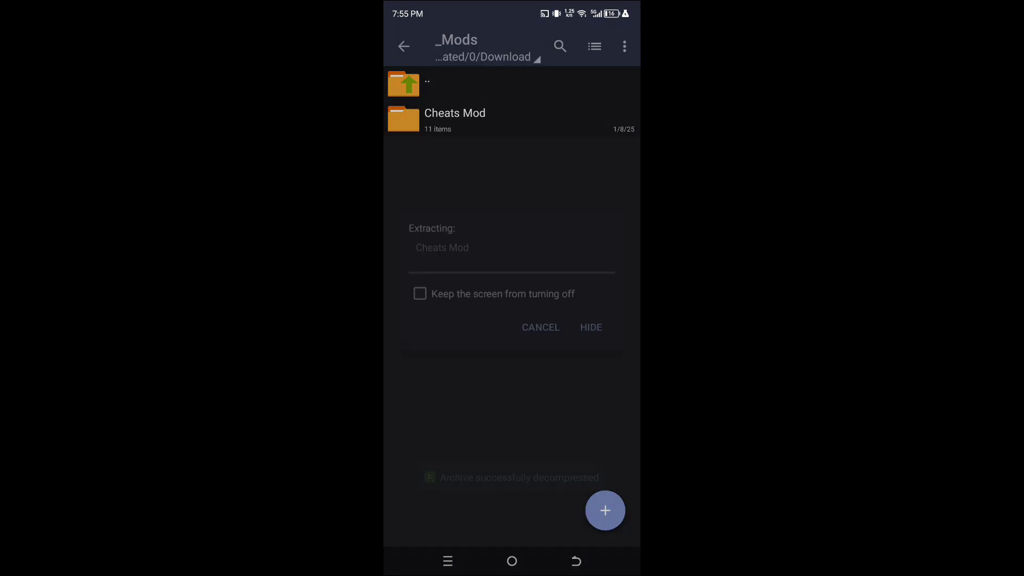
pyautogui.scroll(-1, 512, 320)
# - Extract CheatsMod-AIO.zip into Download/_Mods, overwriting existing files
pyautogui.scroll(-2, 512, 320)
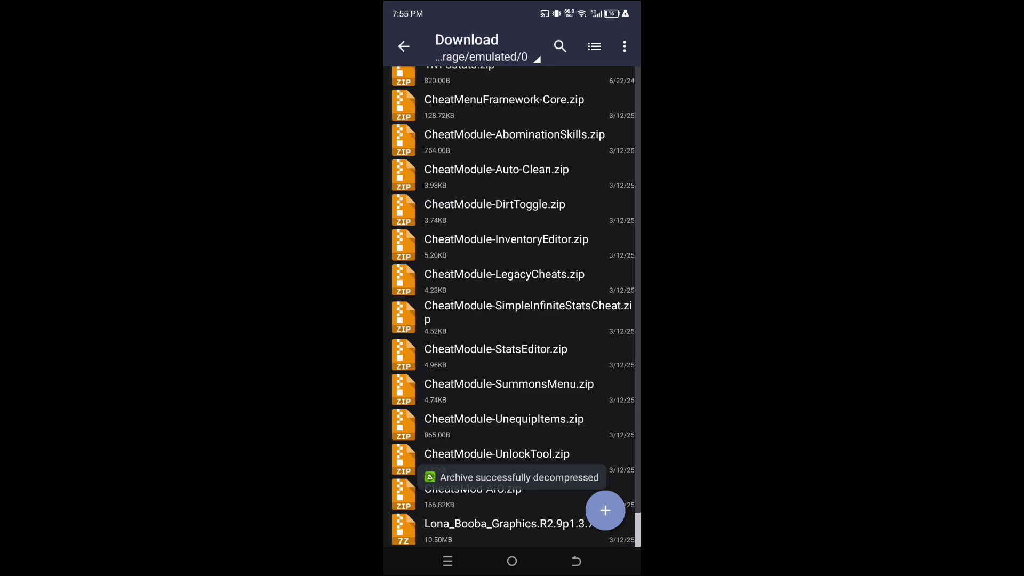
pyautogui.click(472, 494)
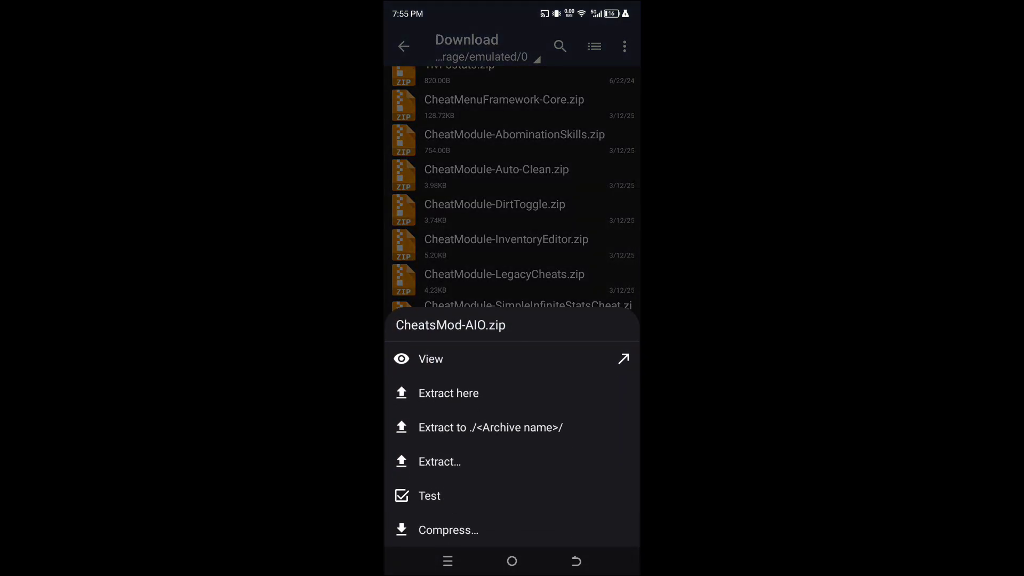
pyautogui.click(439, 461)
pyautogui.scroll(3, 512, 266)
pyautogui.click(457, 110)
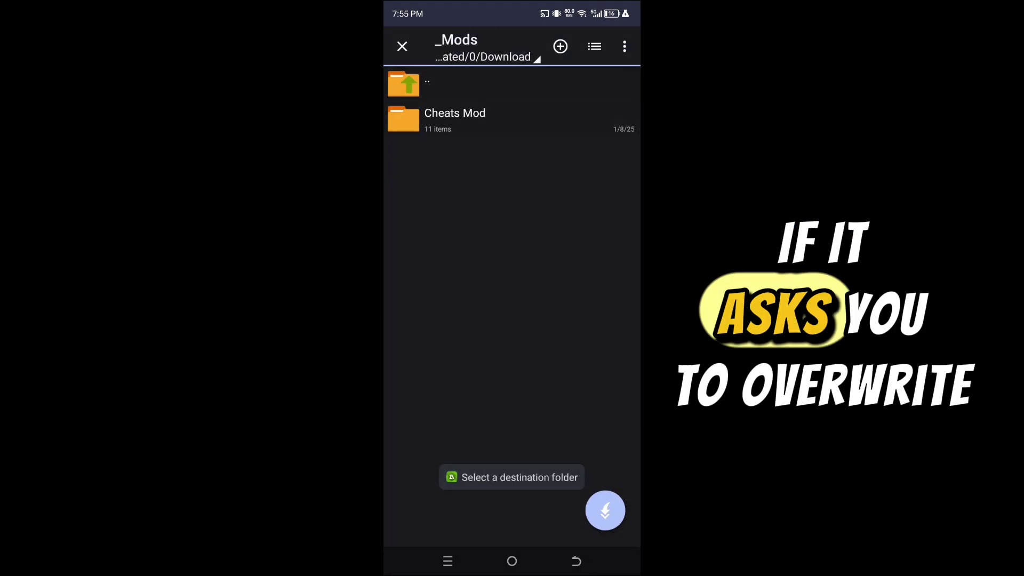
pyautogui.click(605, 510)
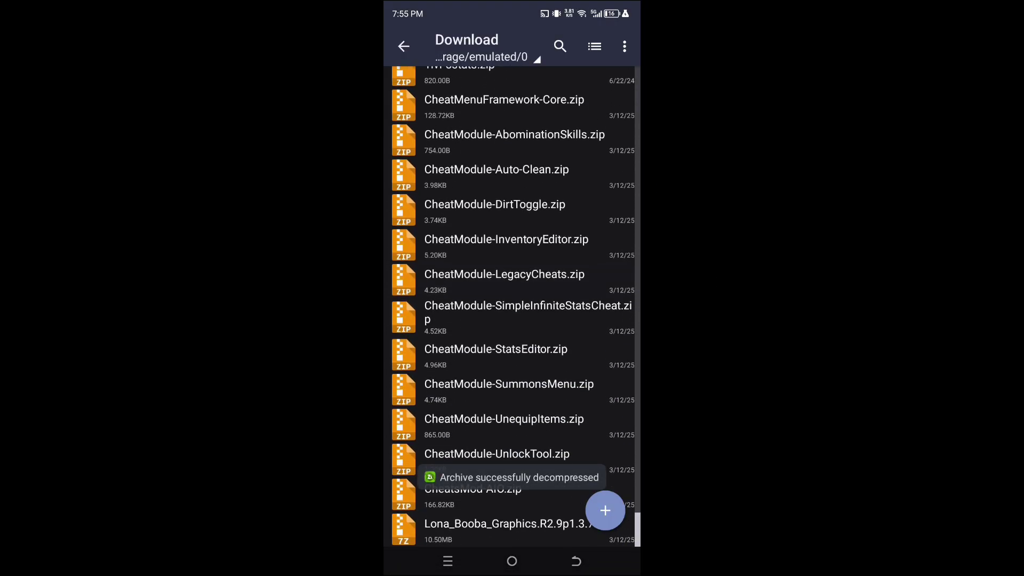
# - Extract Lona_Booba_Graphics into _Mods and copy the two extracted mod folders
pyautogui.click(506, 527)
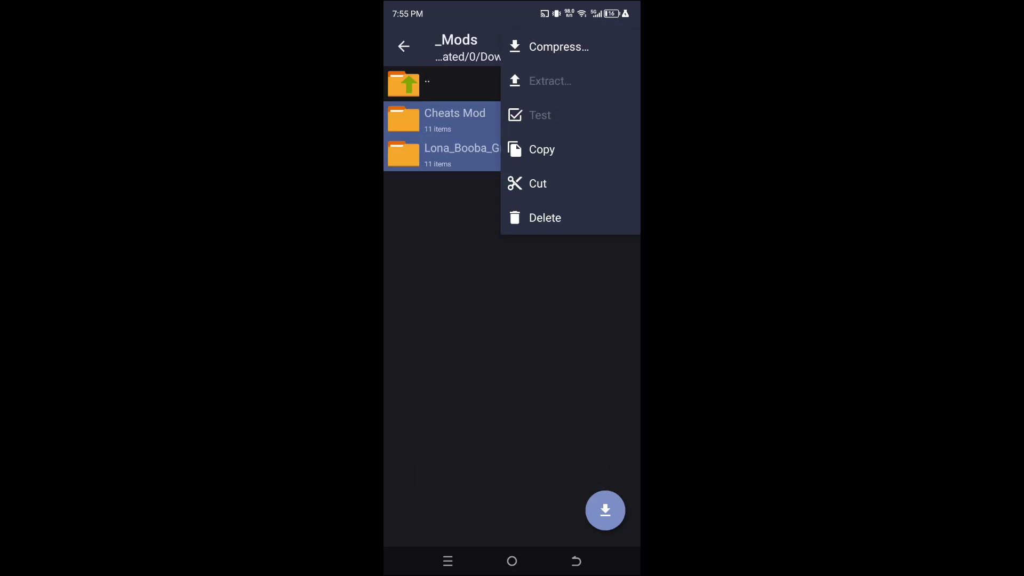
pyautogui.click(542, 150)
pyautogui.click(427, 83)
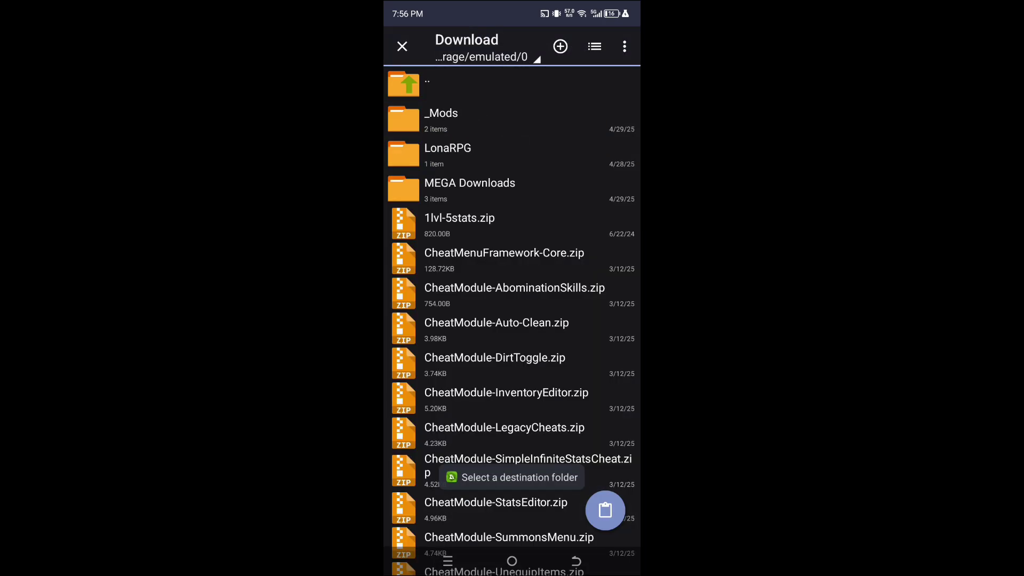
pyautogui.click(427, 82)
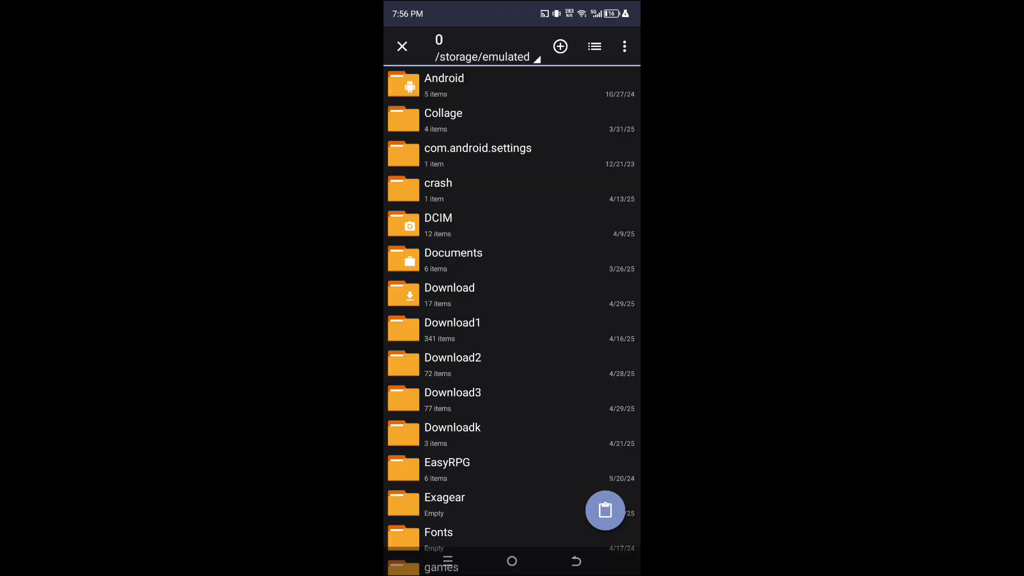
# - Copy the _Mods folder from Download and go into the LonaRPG game folder
pyautogui.click(449, 294)
pyautogui.click(402, 47)
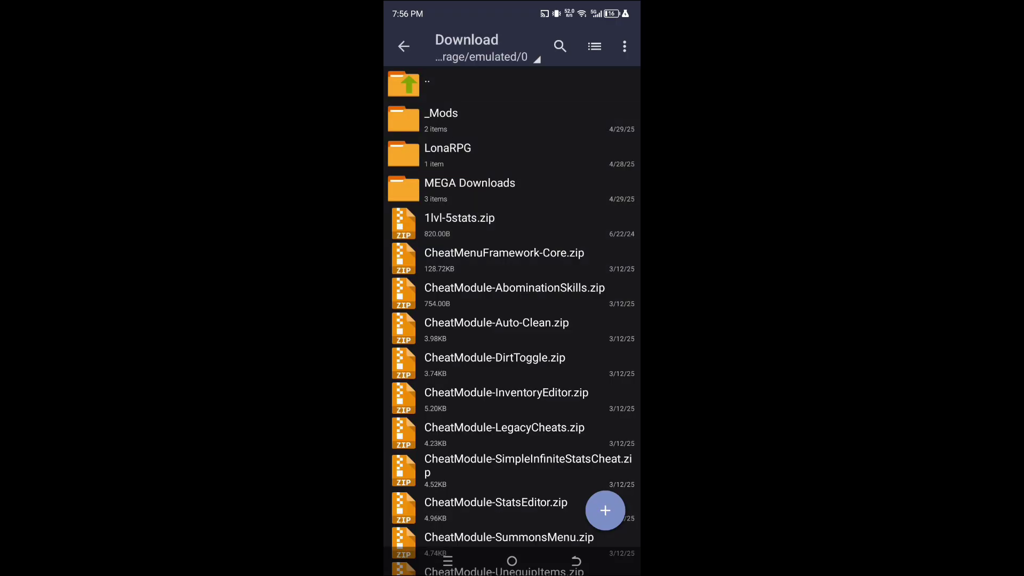
pyautogui.click(624, 47)
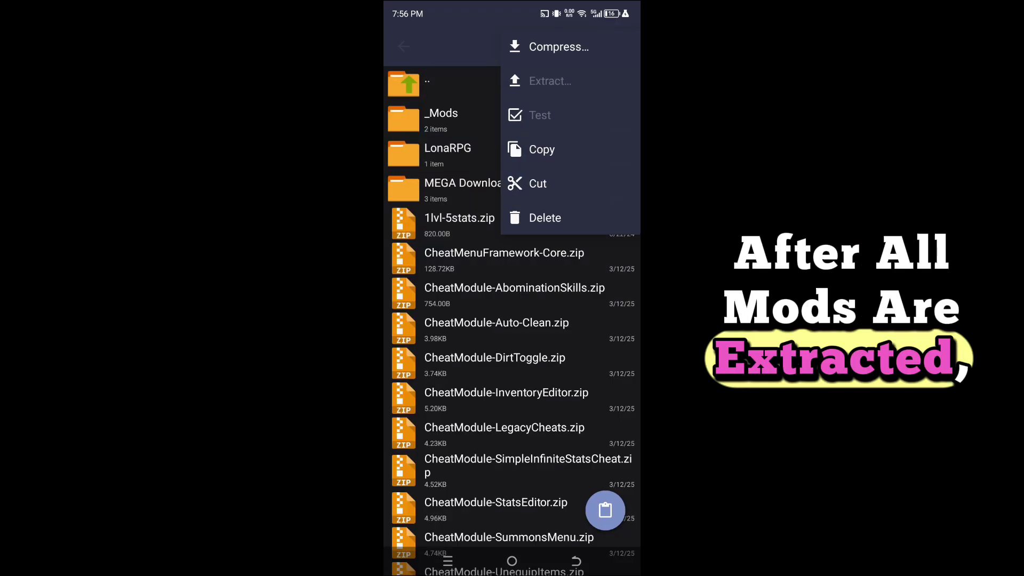
pyautogui.click(542, 148)
pyautogui.click(447, 154)
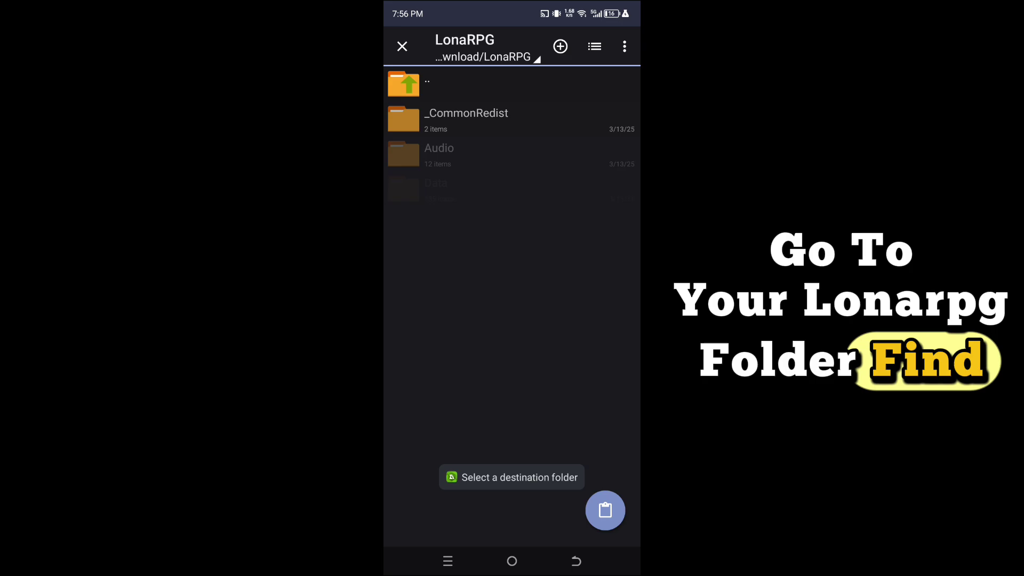
# - Paste the copied _Mods folder into LonaRPG's ModScripts folder
pyautogui.click(454, 293)
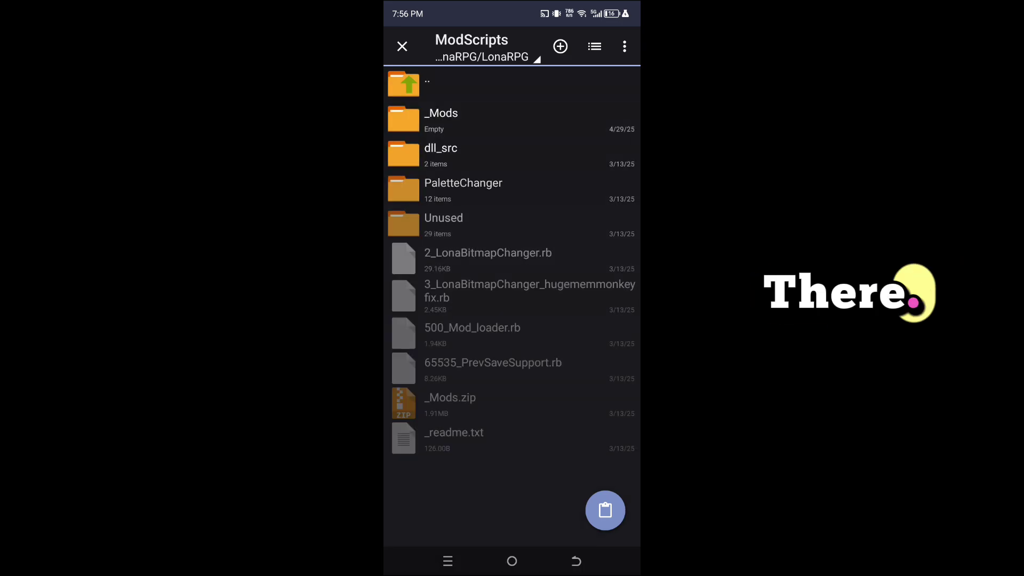
pyautogui.click(605, 509)
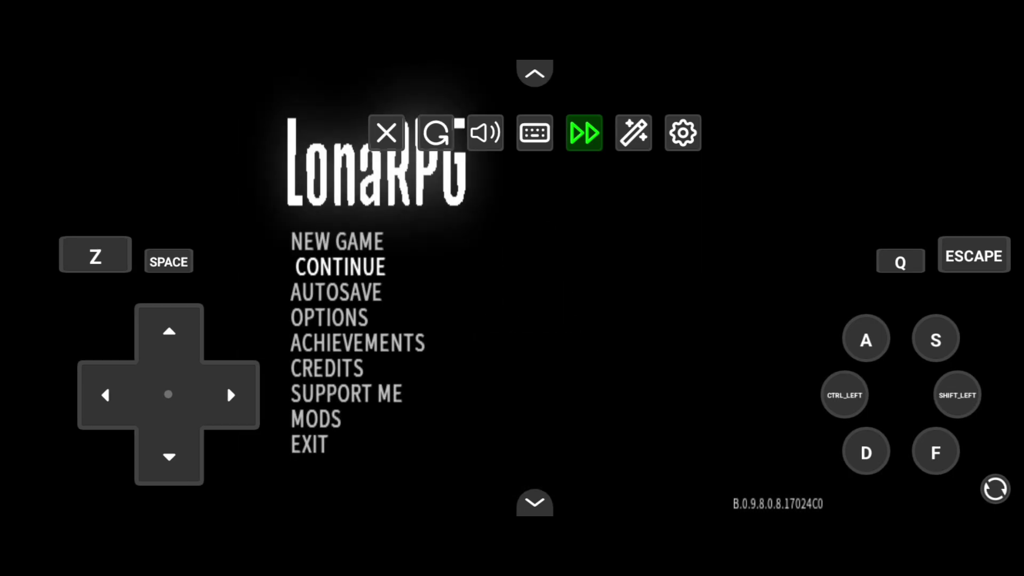
# - From the MODS screen, toggle Cheat Menu Framework and Lona Big Boobs and accept
pyautogui.press('Down')
pyautogui.press('Down')
pyautogui.press('Down')
pyautogui.press('Down')
pyautogui.press('Down')
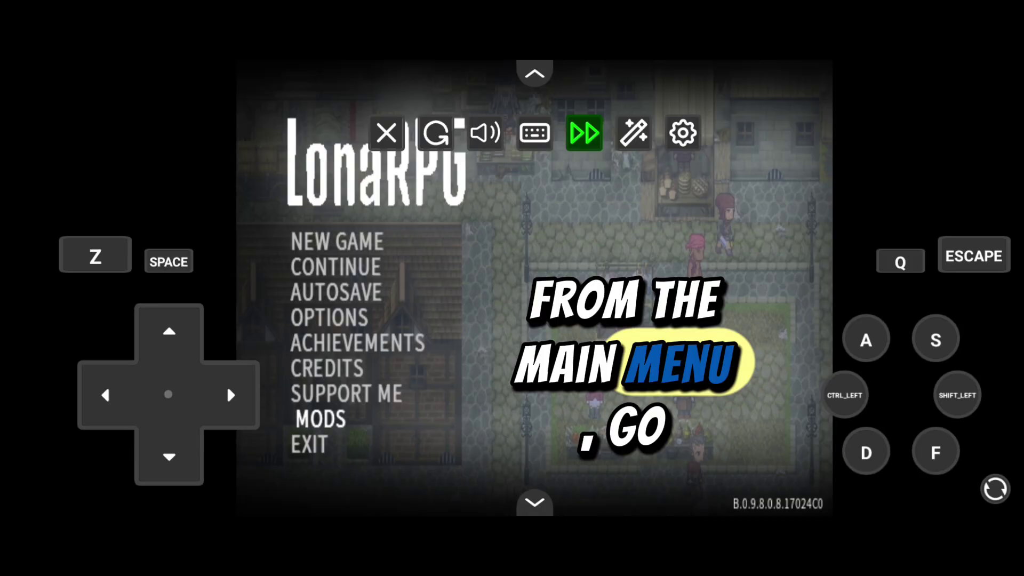
pyautogui.press('Return')
pyautogui.press('Down')
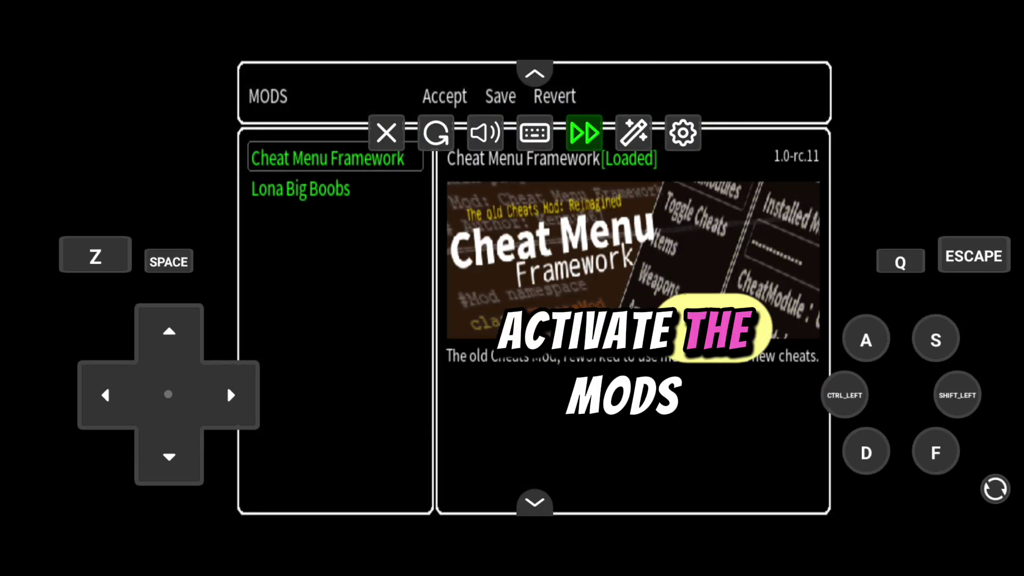
pyautogui.press('z')
pyautogui.press('Down')
pyautogui.press('z')
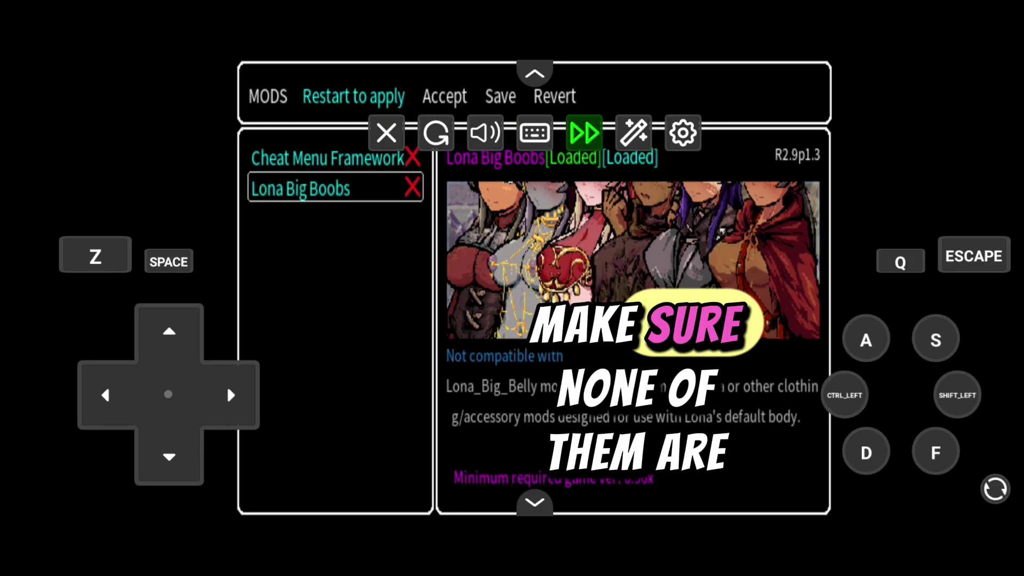
pyautogui.press('Up')
pyautogui.press('Up')
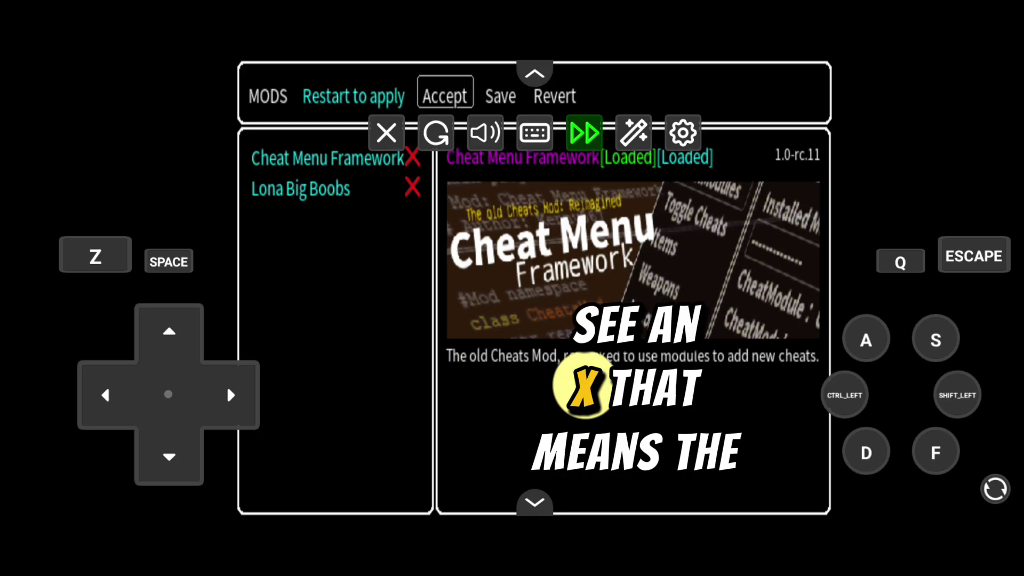
pyautogui.press('z')
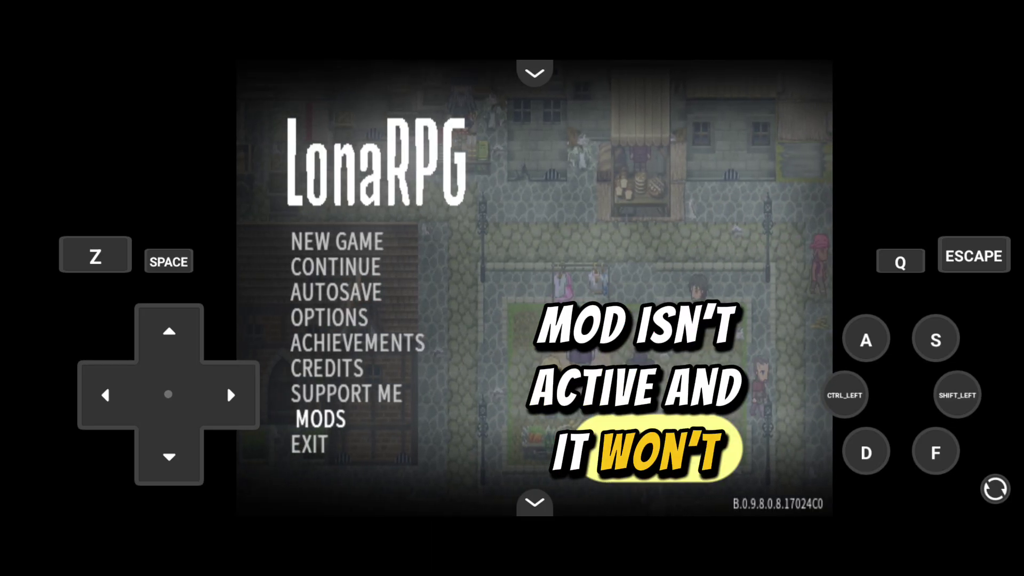
# - Reopen the mods screen and re-enable Cheat Menu Framework
pyautogui.press('z')
pyautogui.press('Down')
pyautogui.press('z')
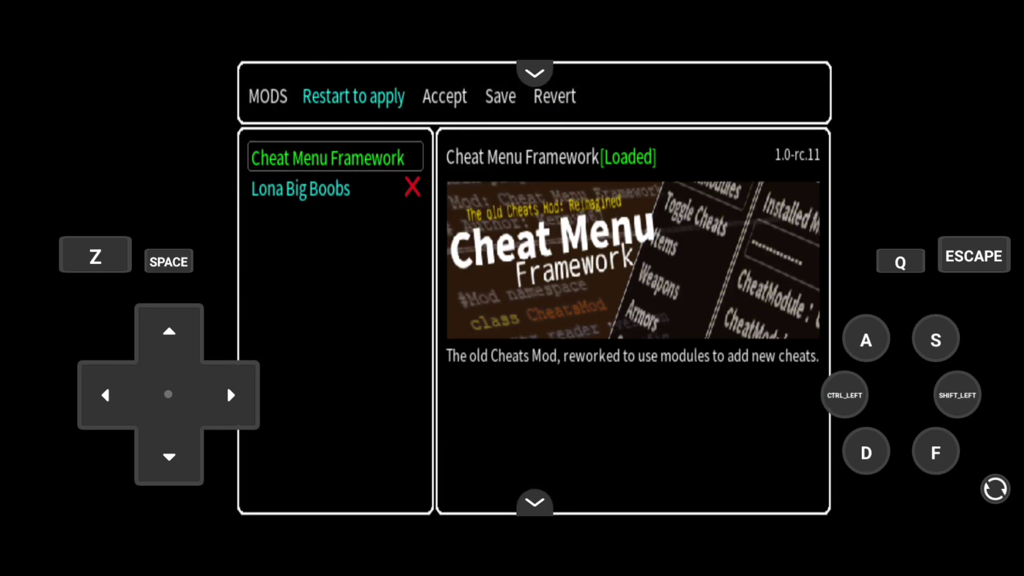
pyautogui.press('Down')
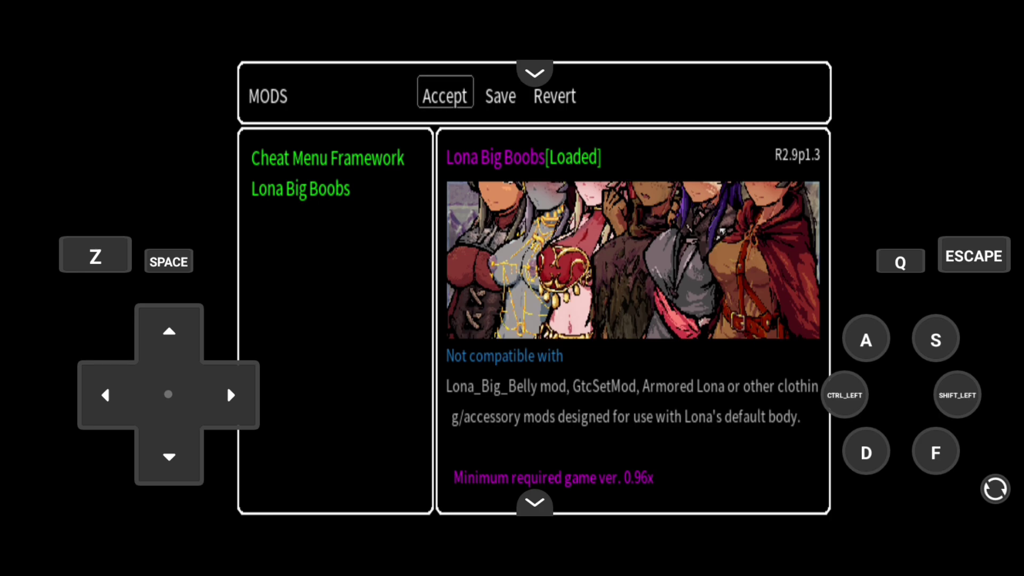
pyautogui.press('Down')
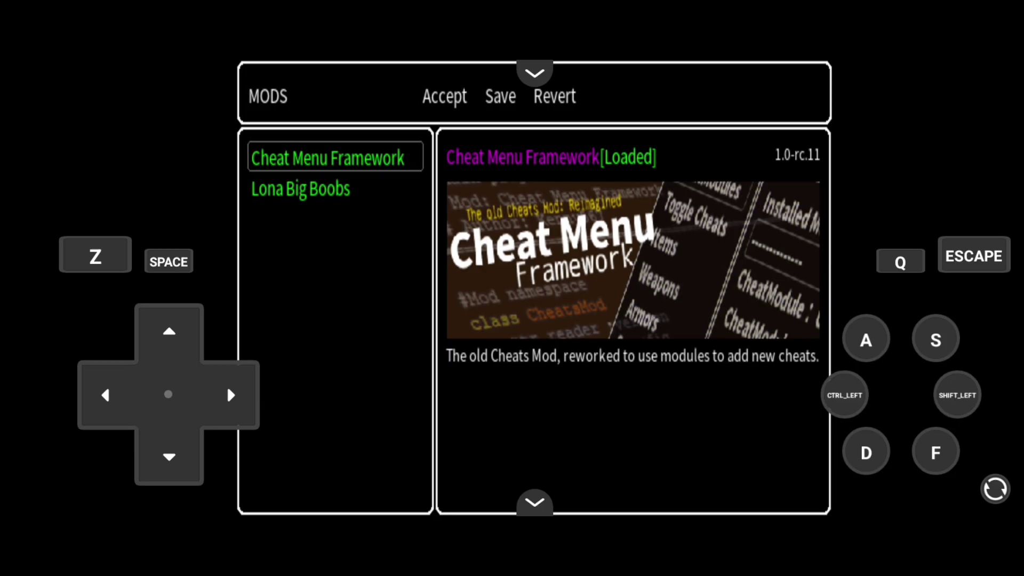
# - Leave the mods screen and continue from a saved game
pyautogui.press('Escape')
pyautogui.press('Up')
pyautogui.press('Up')
pyautogui.press('Up')
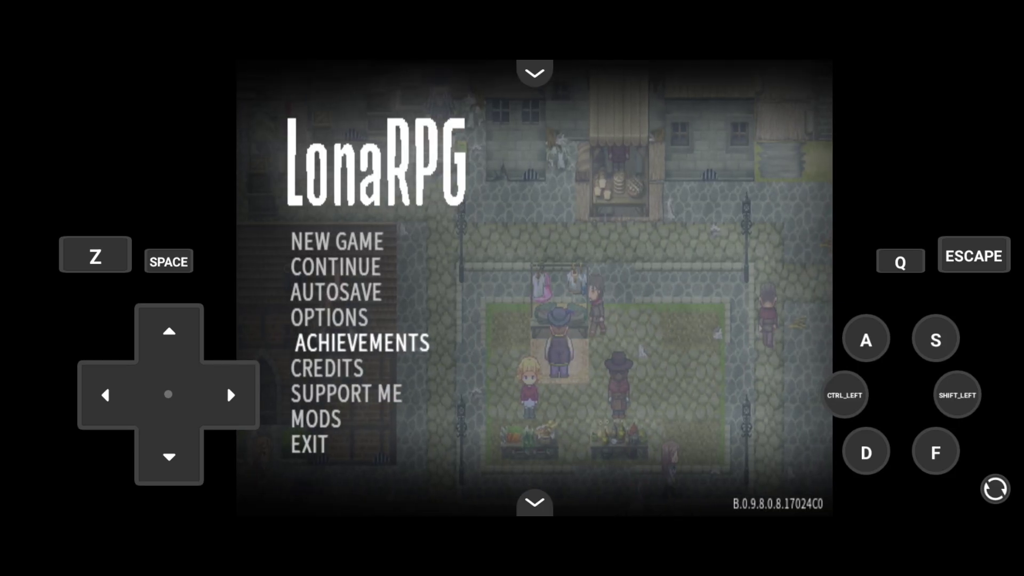
pyautogui.press('Up')
pyautogui.press('Up')
pyautogui.press('Up')
pyautogui.press('Return')
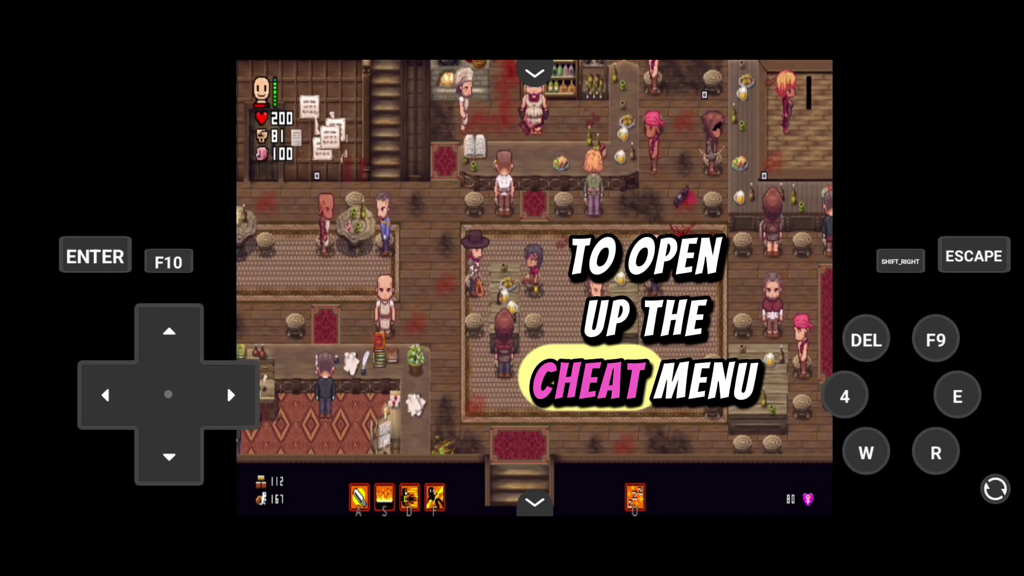
# - Open the F9 cheat menu and browse the Items and Weapons lists
pyautogui.press('F9')
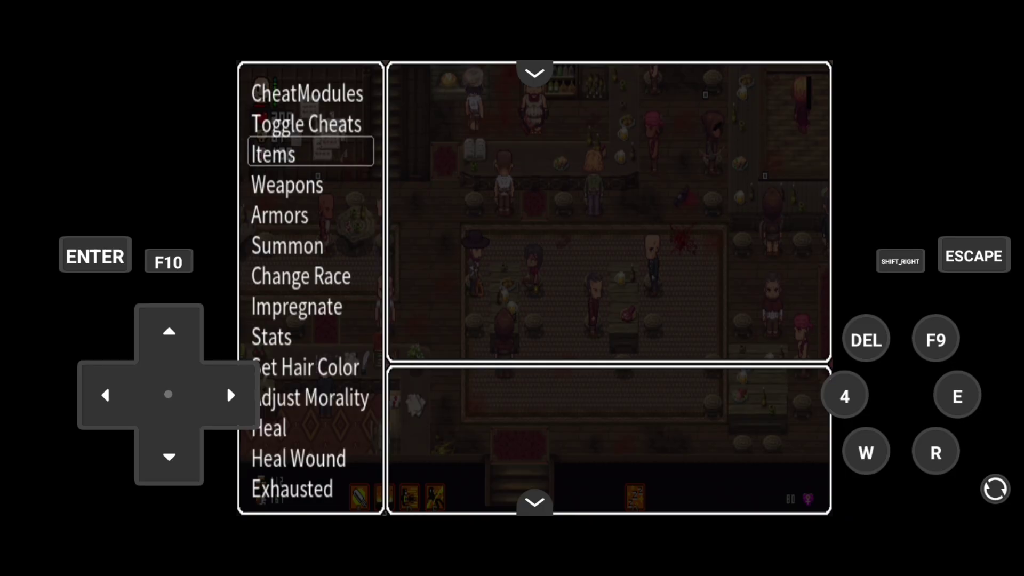
pyautogui.press('Return')
pyautogui.press('Down')
pyautogui.press('Down')
pyautogui.press('Down')
pyautogui.press('Down')
pyautogui.press('Down')
pyautogui.press('Down')
pyautogui.press('Escape')
pyautogui.press('Down')
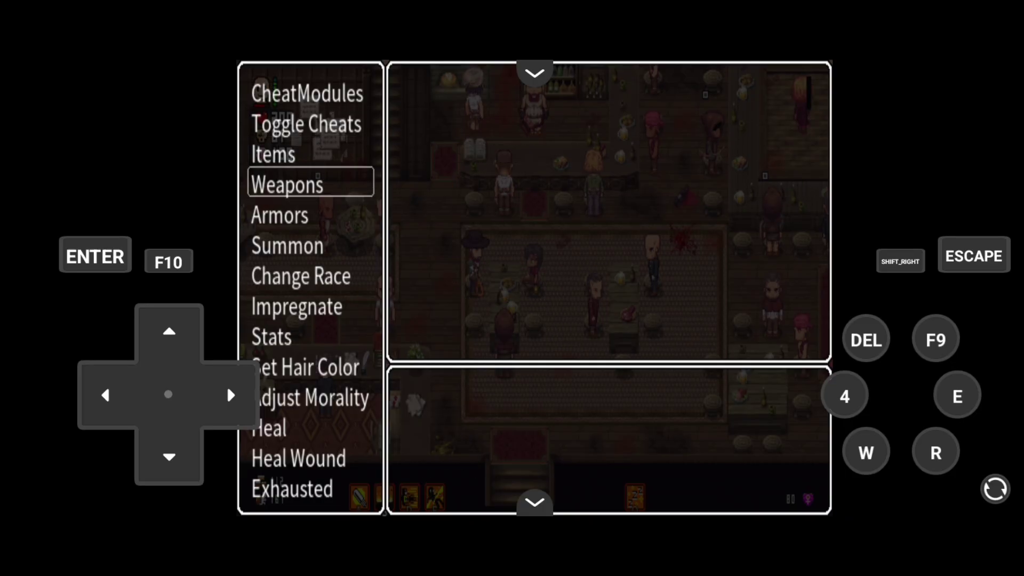
pyautogui.press('Return')
# - Browse the Weapons and Armors cheat lists
pyautogui.press('Down')
pyautogui.press('Down')
pyautogui.press('Down')
pyautogui.press('Down')
pyautogui.press('Down')
pyautogui.press('Down')
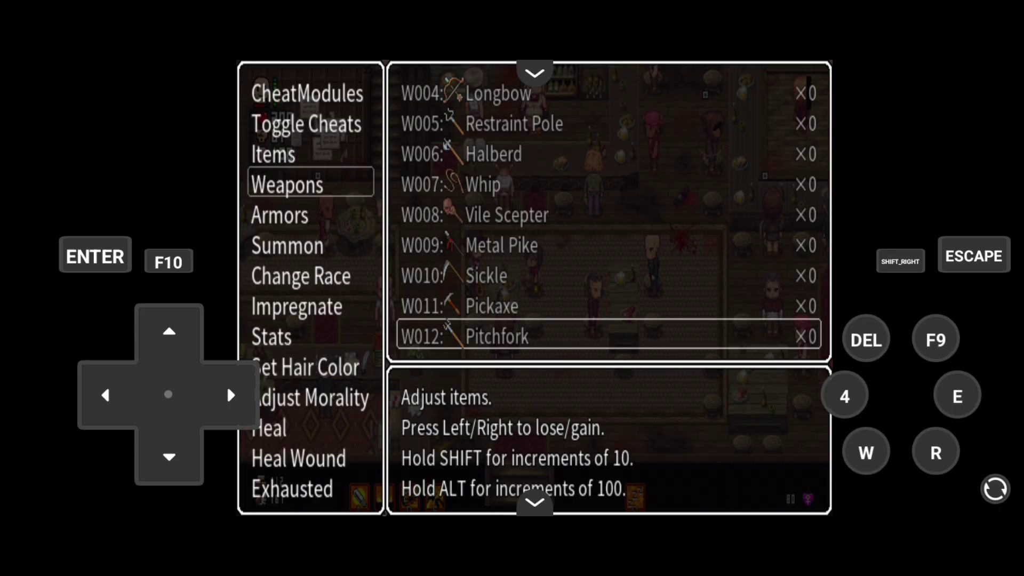
pyautogui.press('Escape')
pyautogui.press('Down')
pyautogui.press('Return')
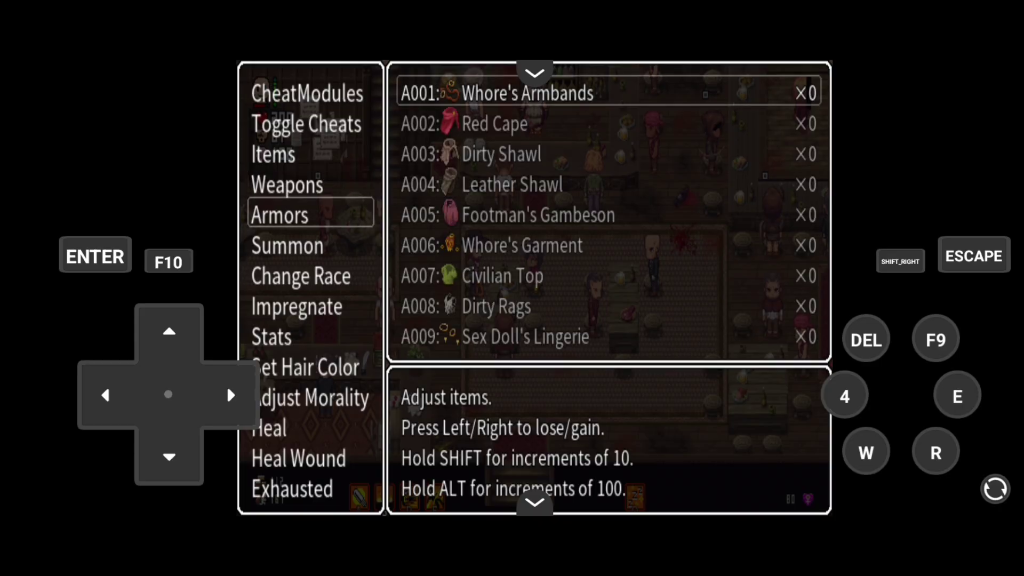
pyautogui.click(535, 73)
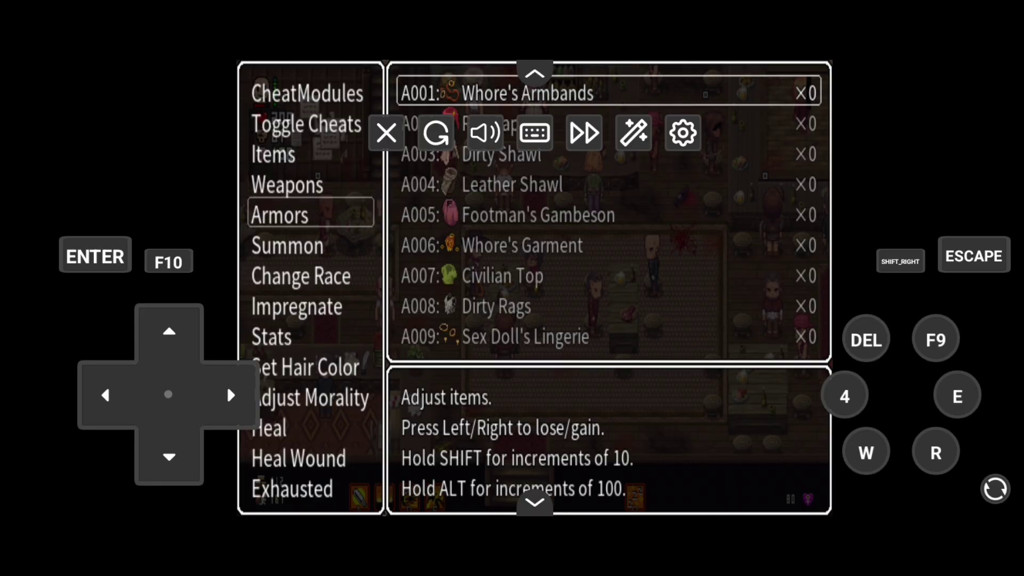
pyautogui.press('Down')
pyautogui.press('Down')
pyautogui.press('Down')
pyautogui.press('Down')
pyautogui.press('Down')
pyautogui.press('Down')
pyautogui.press('Down')
pyautogui.press('Down')
pyautogui.press('Down')
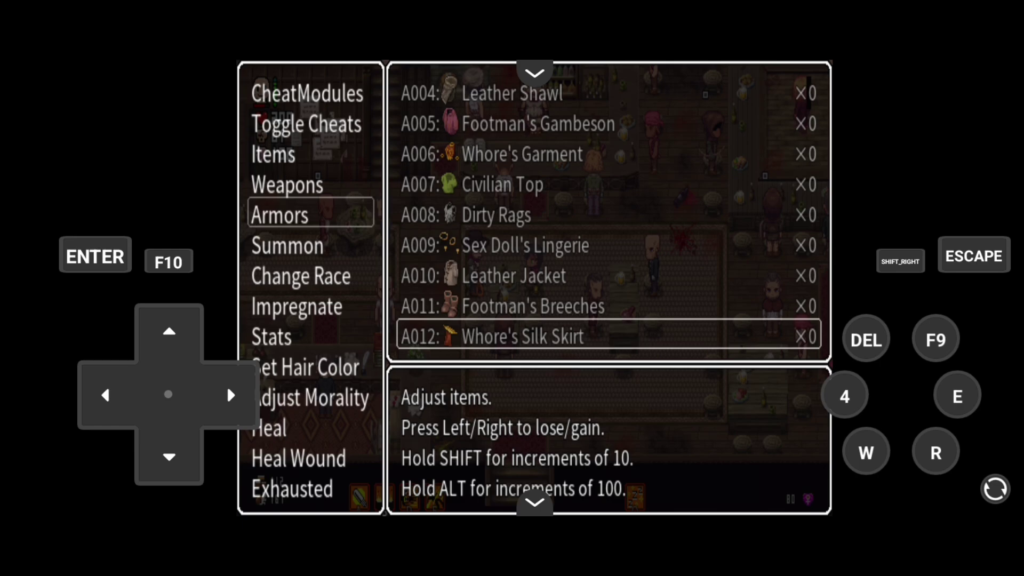
pyautogui.press('Escape')
# - Summon an AbomCreatureTentacle from the Abom category and close the cheat menu
pyautogui.press('Down')
pyautogui.press('Return')
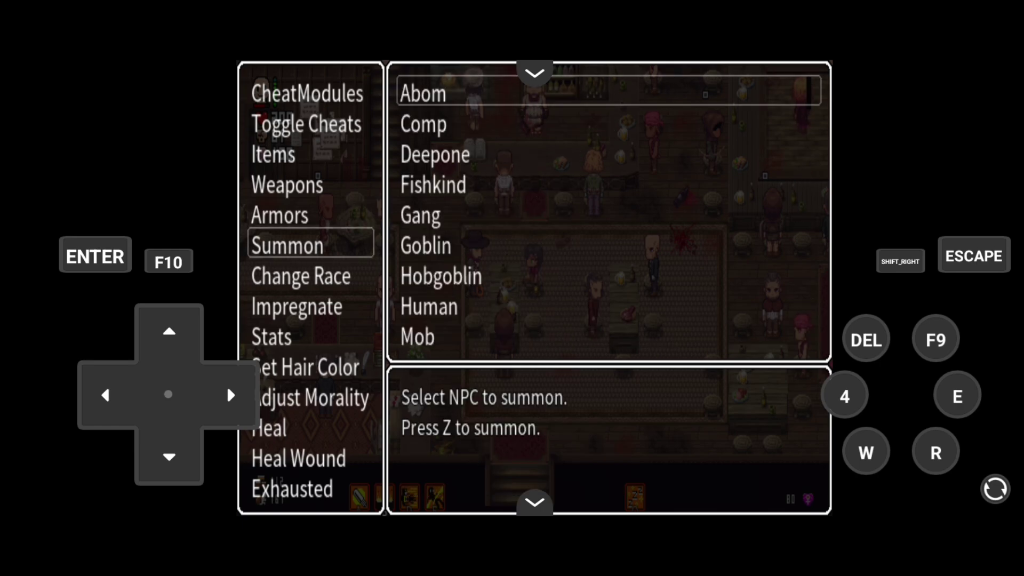
pyautogui.press('Return')
pyautogui.press('Down')
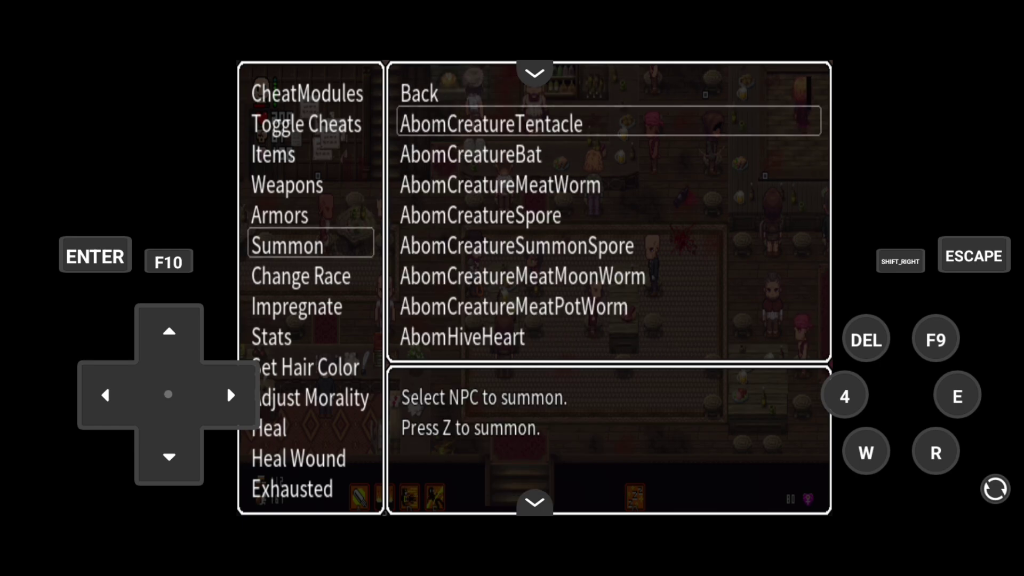
pyautogui.press('z')
pyautogui.press('Escape')
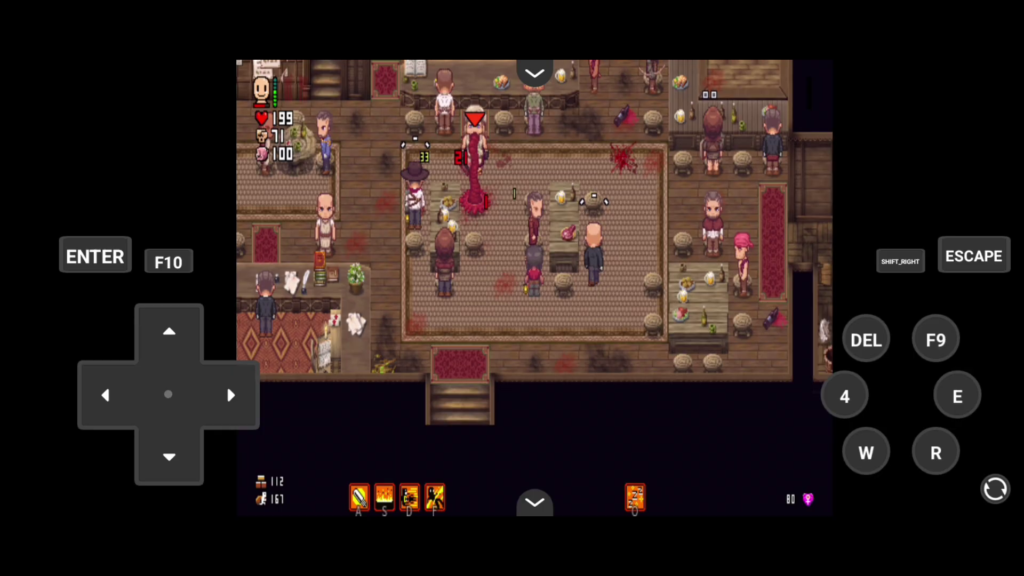
# - Use the F9 cheat menu to raise Lona to level 99
pyautogui.press('F9')
pyautogui.press('Up')
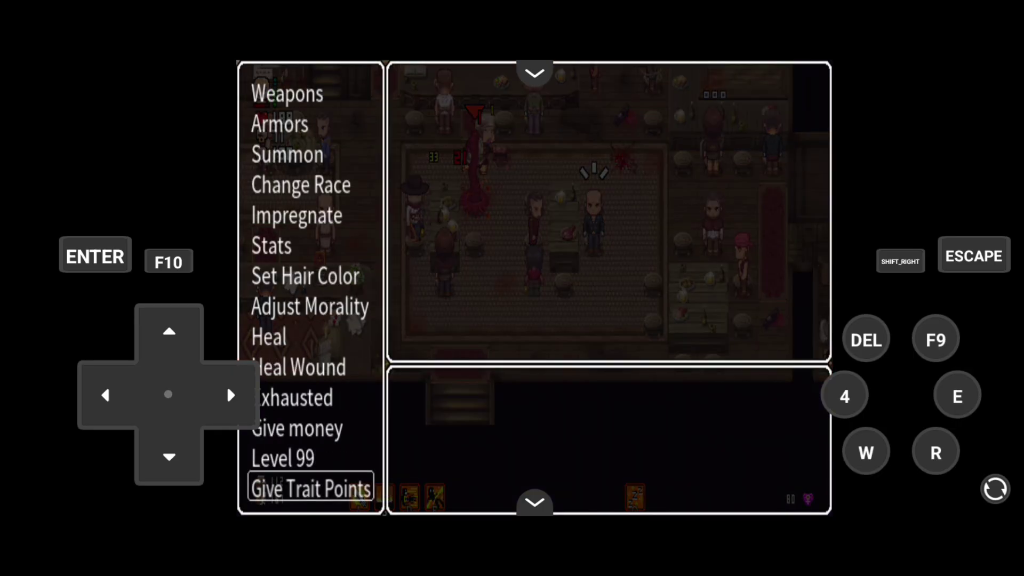
pyautogui.press('Up')
pyautogui.press('Down')
pyautogui.press('Return')
pyautogui.press('Up')
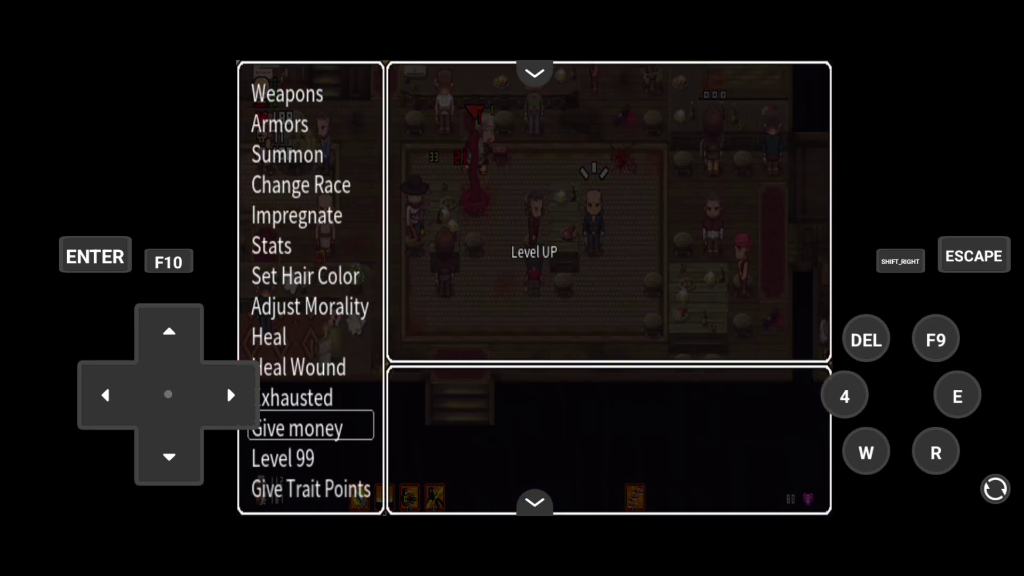
pyautogui.press('Up')
pyautogui.press('Up')
pyautogui.press('Up')
pyautogui.press('Down')
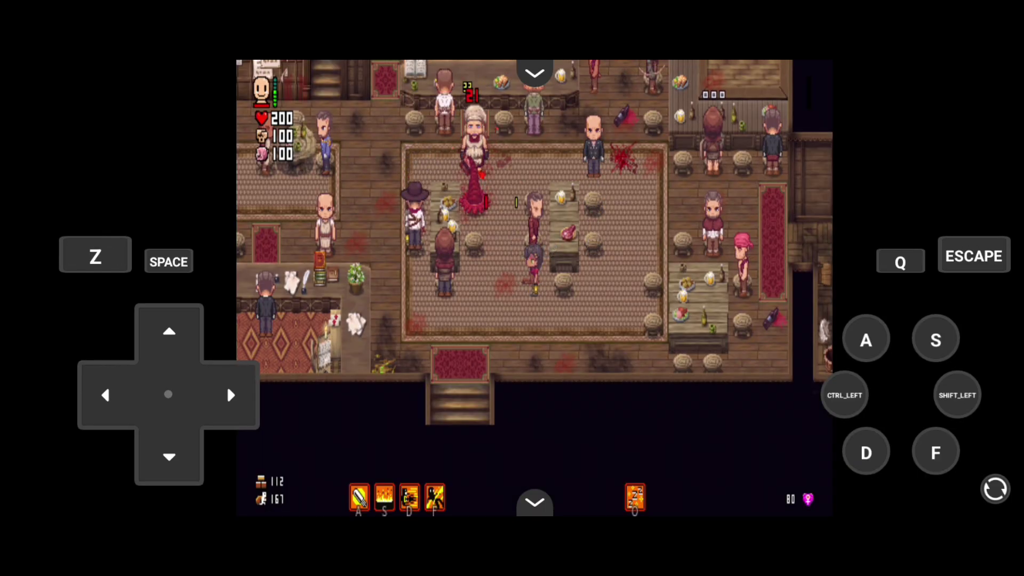
# - Review Lona's stats, skills and traits with 1097 points, then return to the tavern
pyautogui.press('Escape')
pyautogui.press('Down')
pyautogui.press('Down')
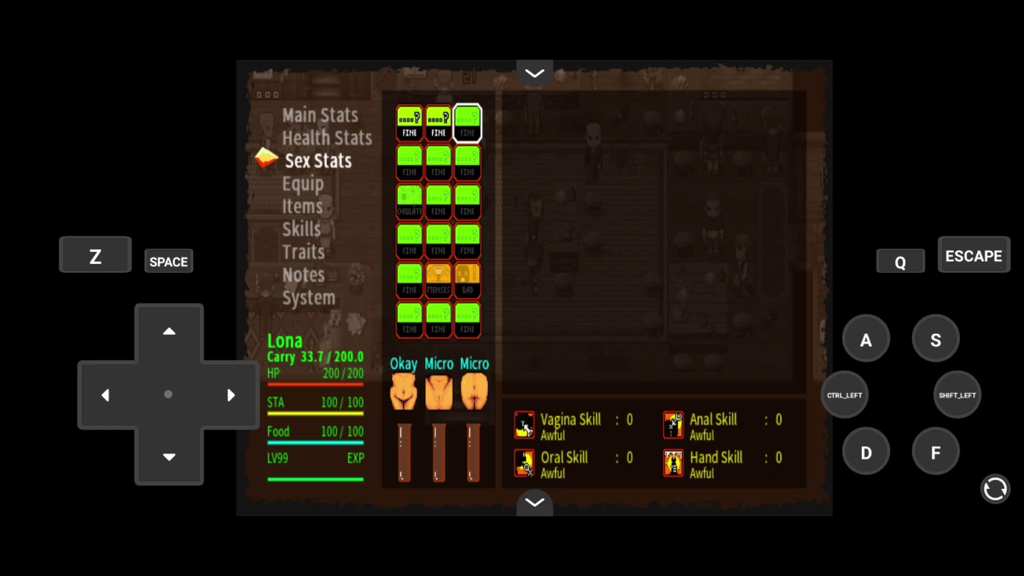
pyautogui.press('Down')
pyautogui.press('Down')
pyautogui.press('Down')
pyautogui.press('z')
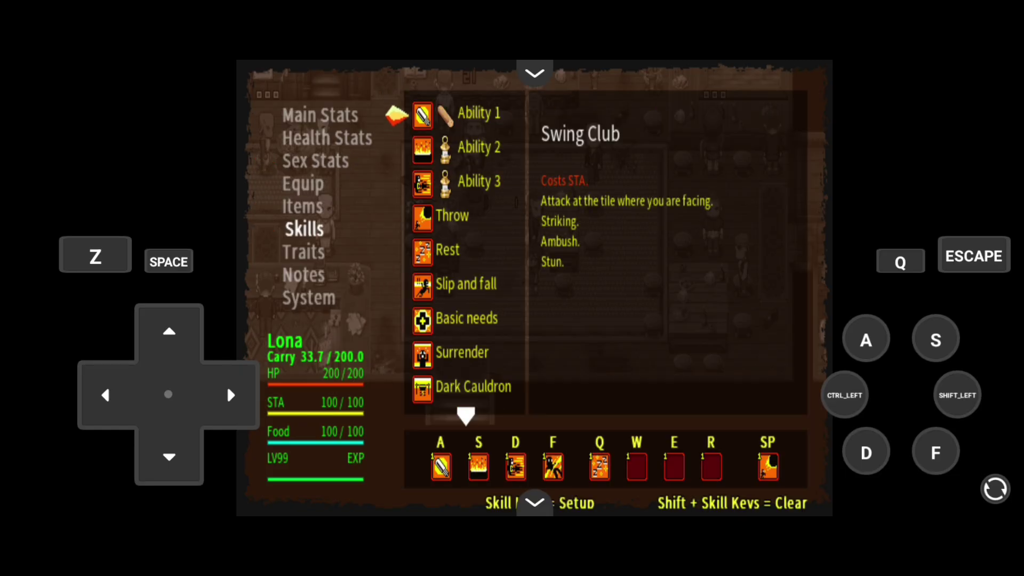
pyautogui.press('Escape')
pyautogui.press('Down')
pyautogui.press('Right')
pyautogui.press('Right')
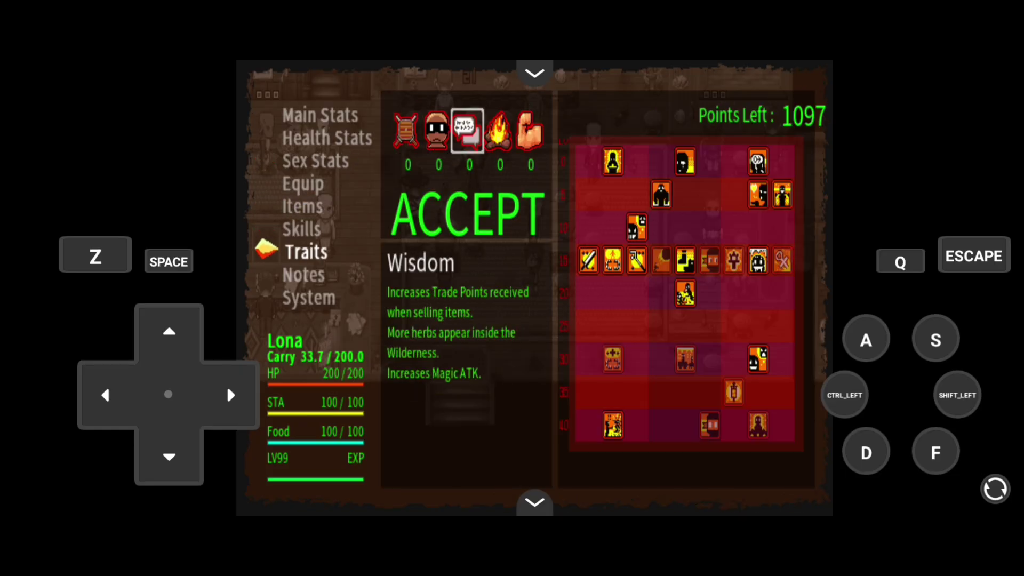
pyautogui.press('Right')
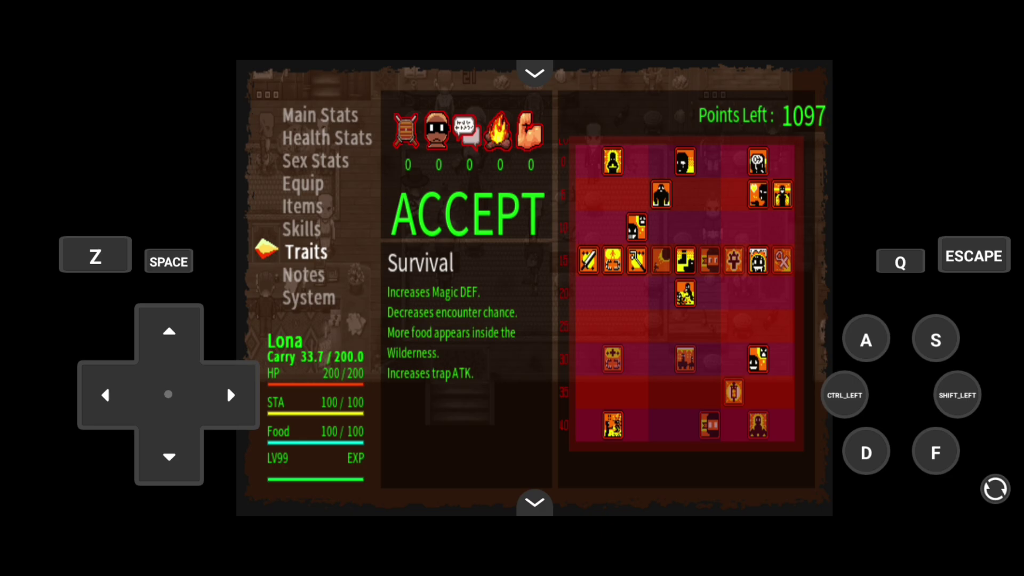
pyautogui.press('Escape')
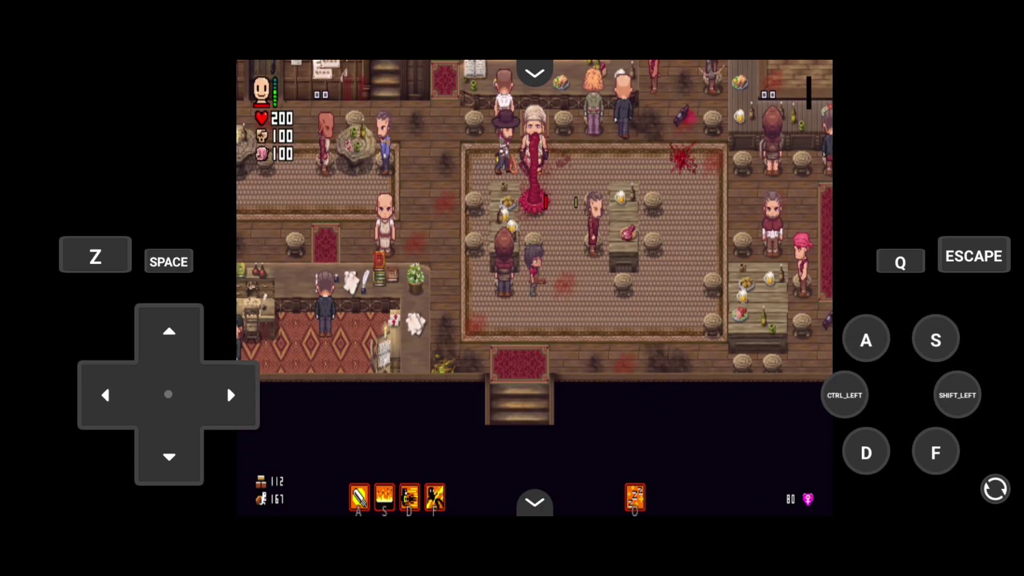
# - Switch to the cheat key layout and open the F9 cheat menu's Summon section
pyautogui.click(995, 488)
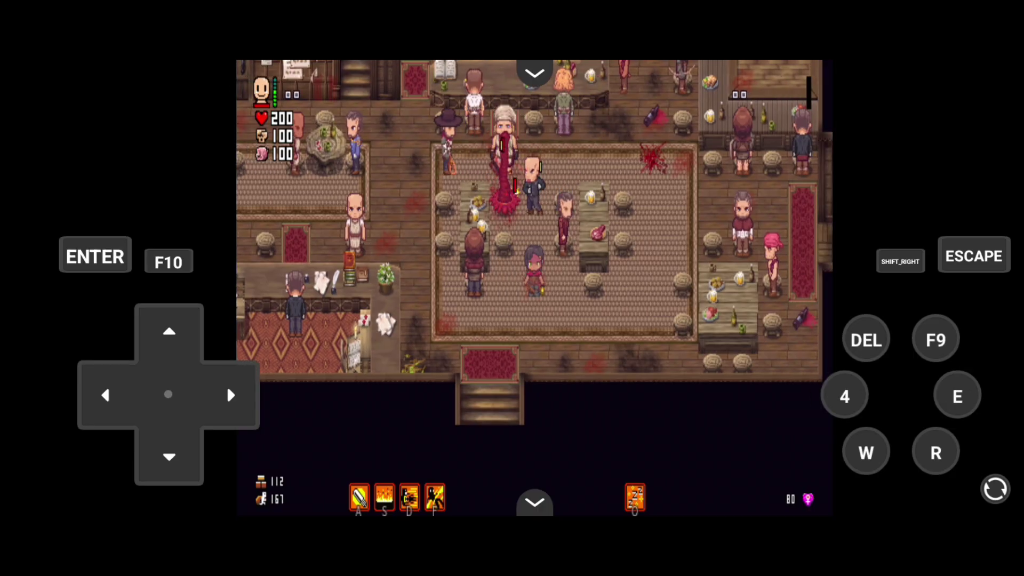
pyautogui.press('F9')
pyautogui.press('Down')
pyautogui.press('Down')
pyautogui.press('Down')
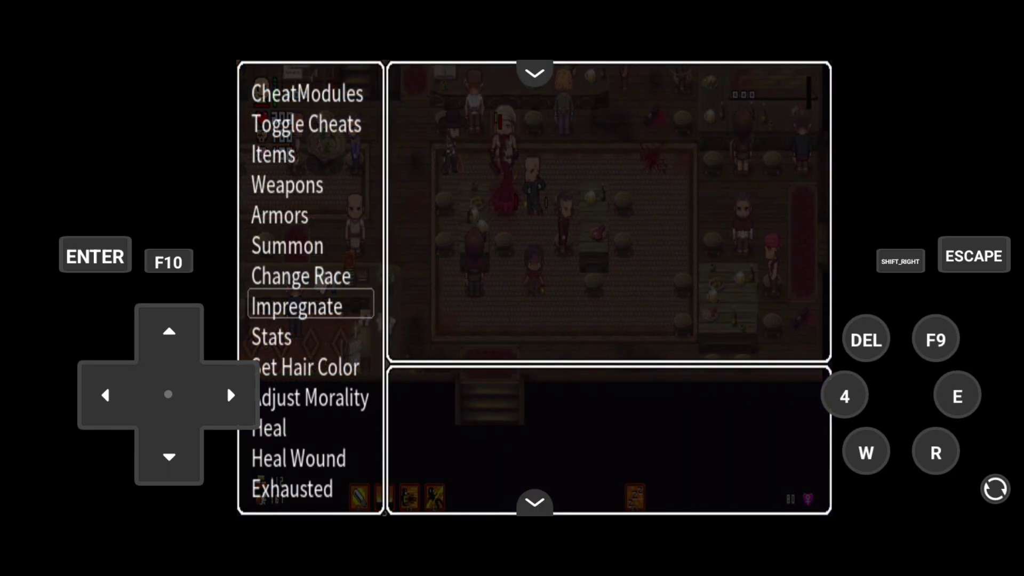
pyautogui.press('Down')
pyautogui.press('Down')
pyautogui.press('Down')
pyautogui.press('Down')
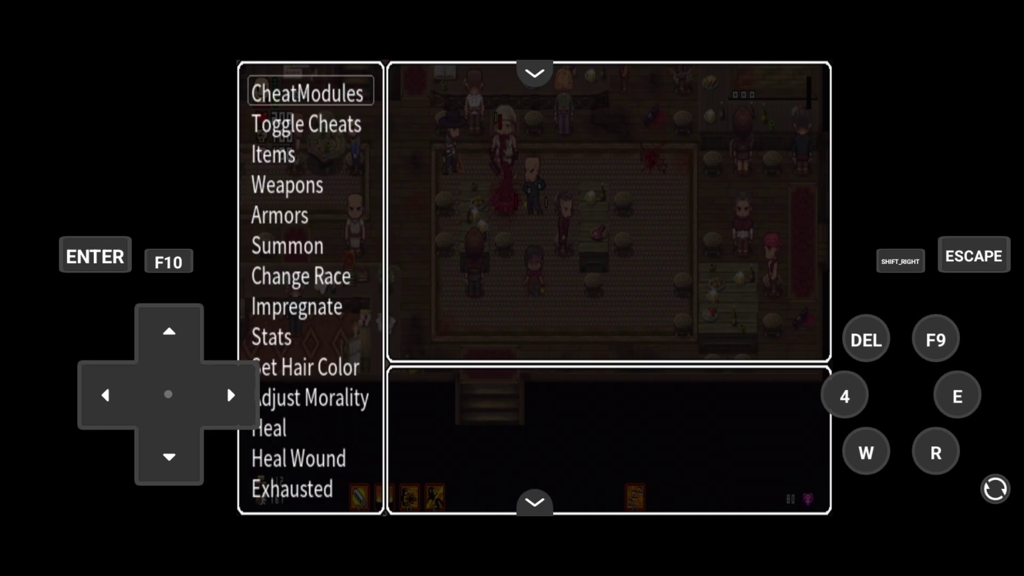
pyautogui.press('Up')
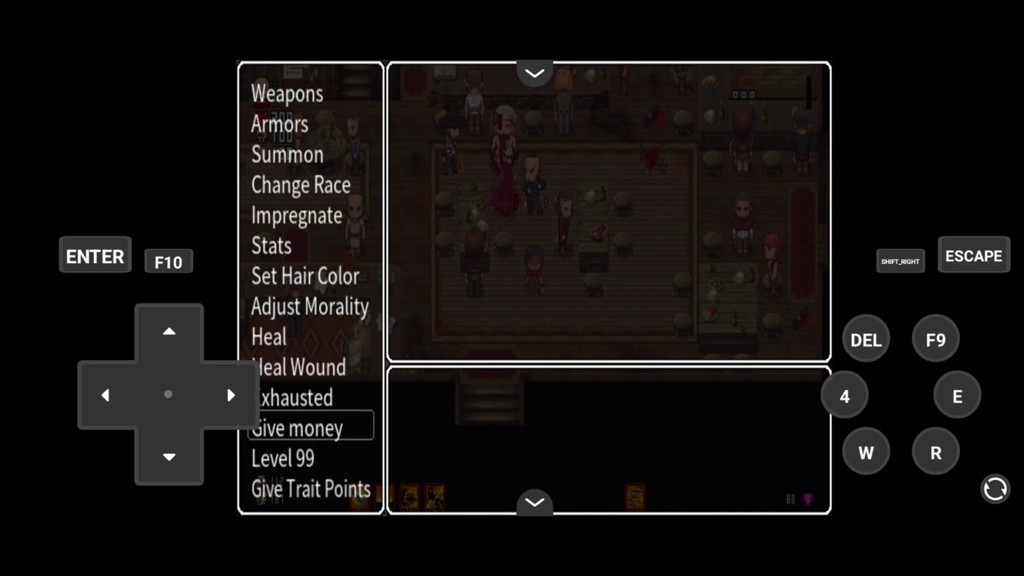
pyautogui.press('Up')
pyautogui.press('Up')
pyautogui.press('Up')
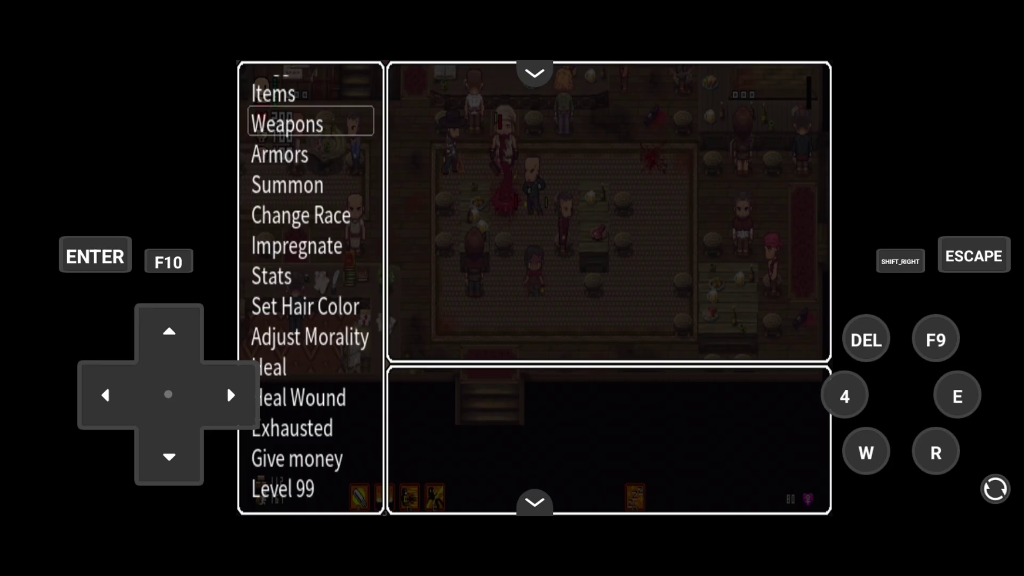
pyautogui.press('Return')
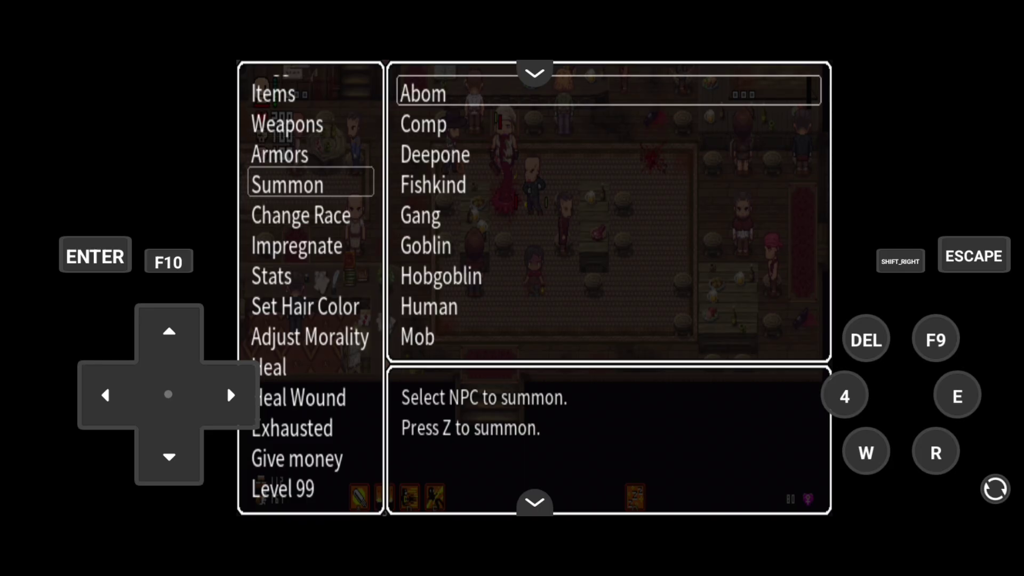
# - Browse the Undead category, then summon a DeeponeSpearGuard from the Deepone list
pyautogui.press('Up')
pyautogui.press('Up')
pyautogui.press('Up')
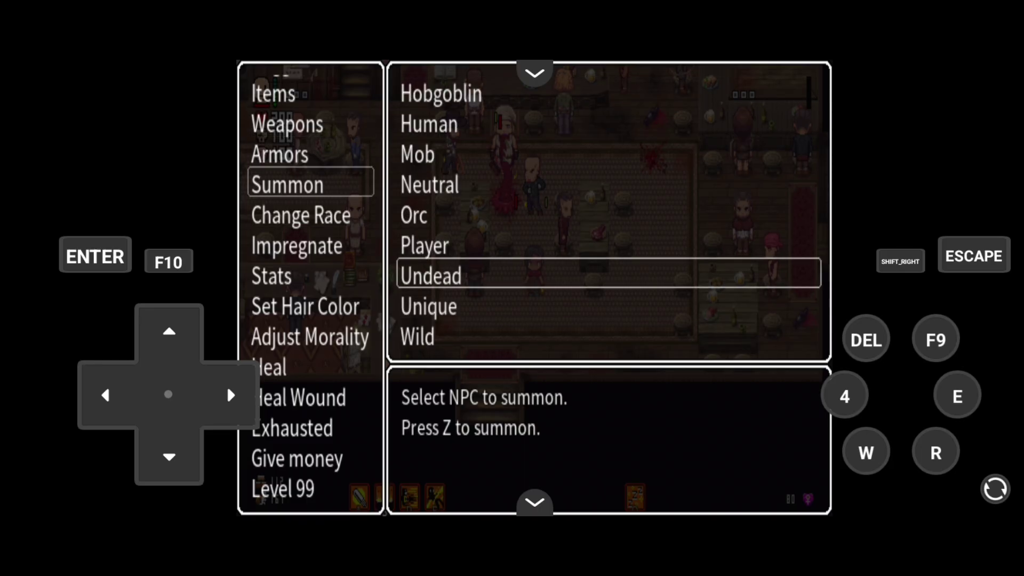
pyautogui.press('Return')
pyautogui.press('Escape')
pyautogui.press('Return')
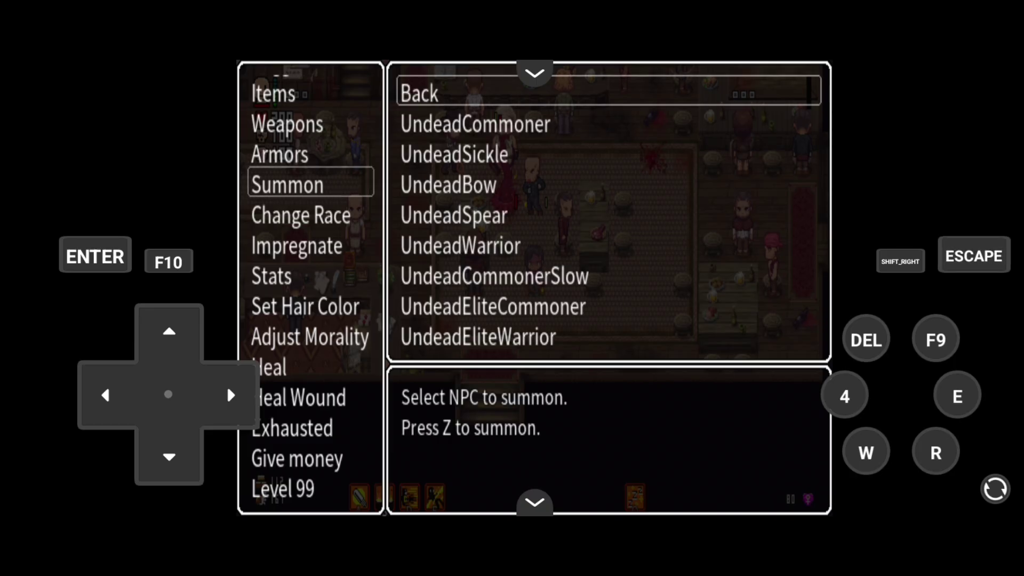
pyautogui.press('Down')
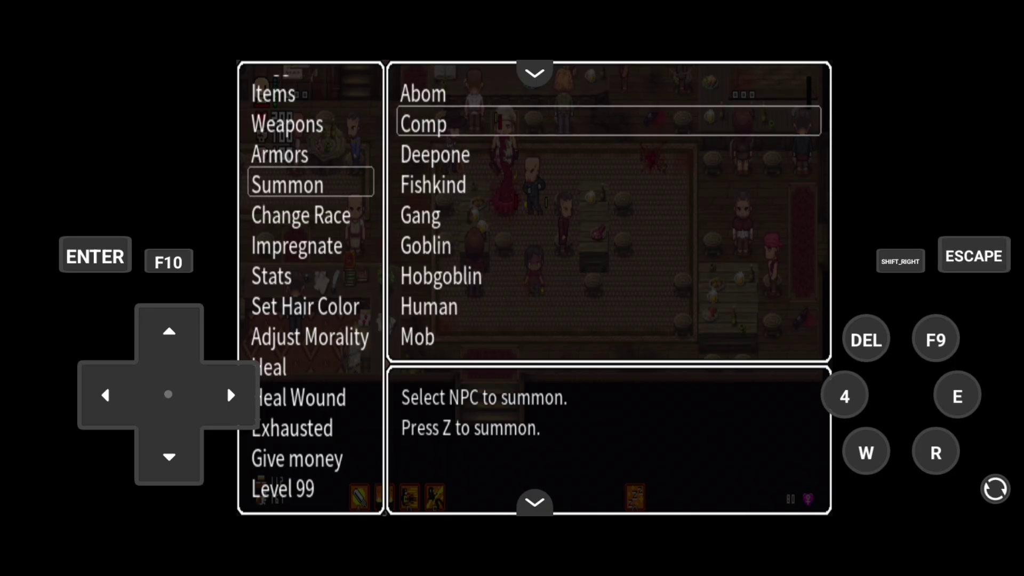
pyautogui.press('Down')
pyautogui.press('Return')
pyautogui.press('Down')
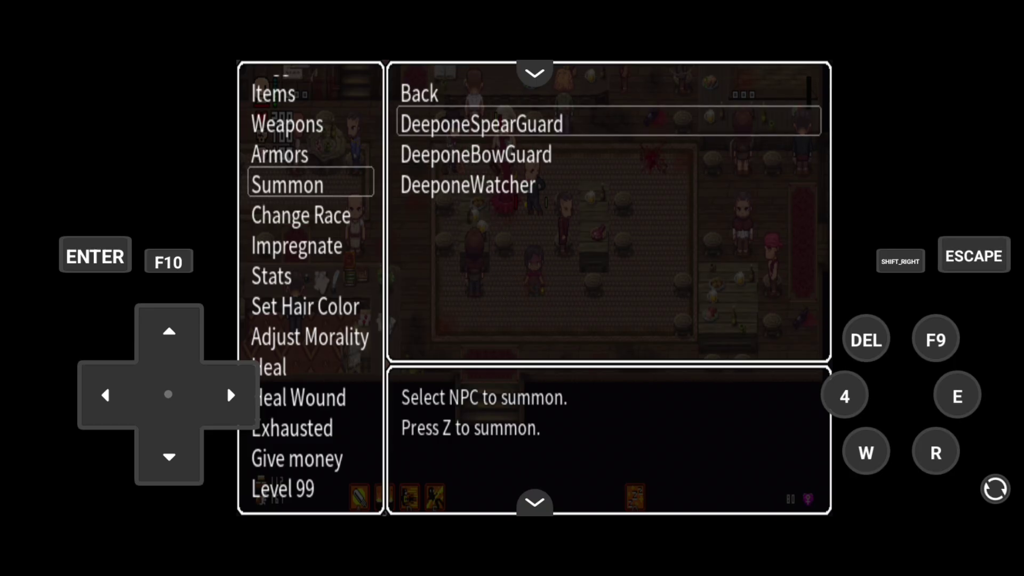
pyautogui.press('Return')
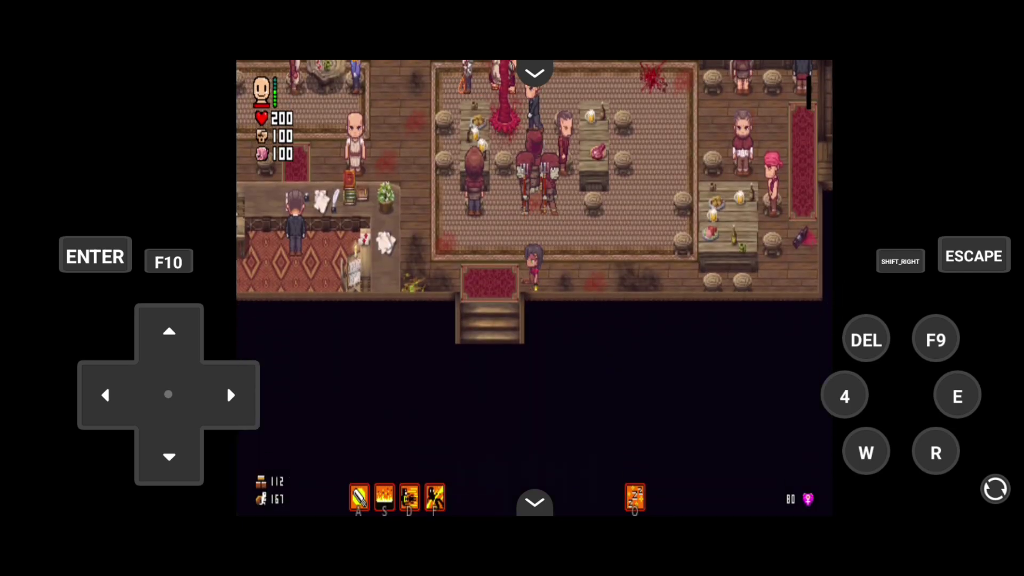
# - Walk Lona left, up, right, up toward the tables, then back left through the tavern
pyautogui.press('Left')
pyautogui.press('Left')
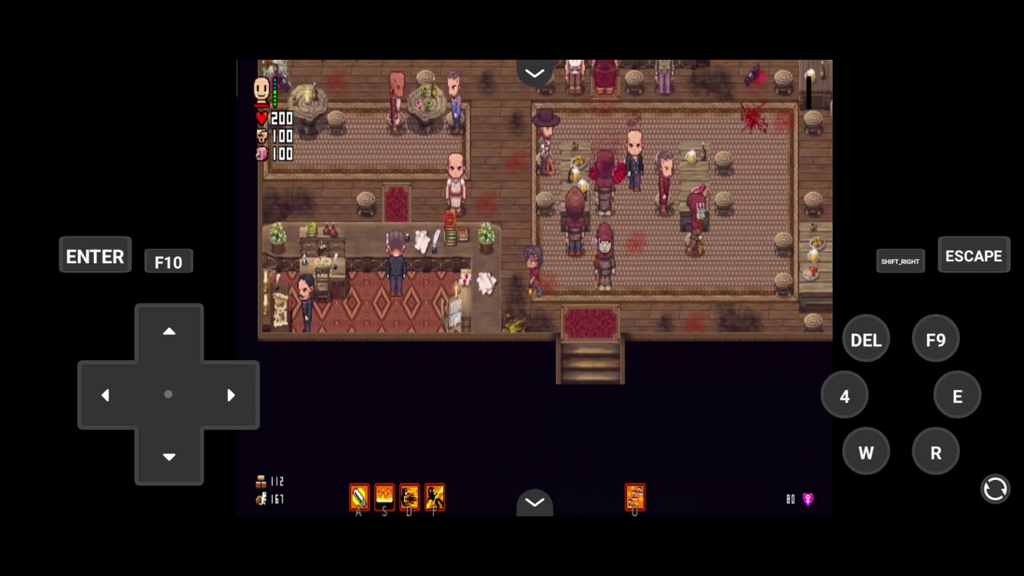
pyautogui.press('Up')
pyautogui.press('Up')
pyautogui.press('Up')
pyautogui.press('Right')
pyautogui.press('Up')
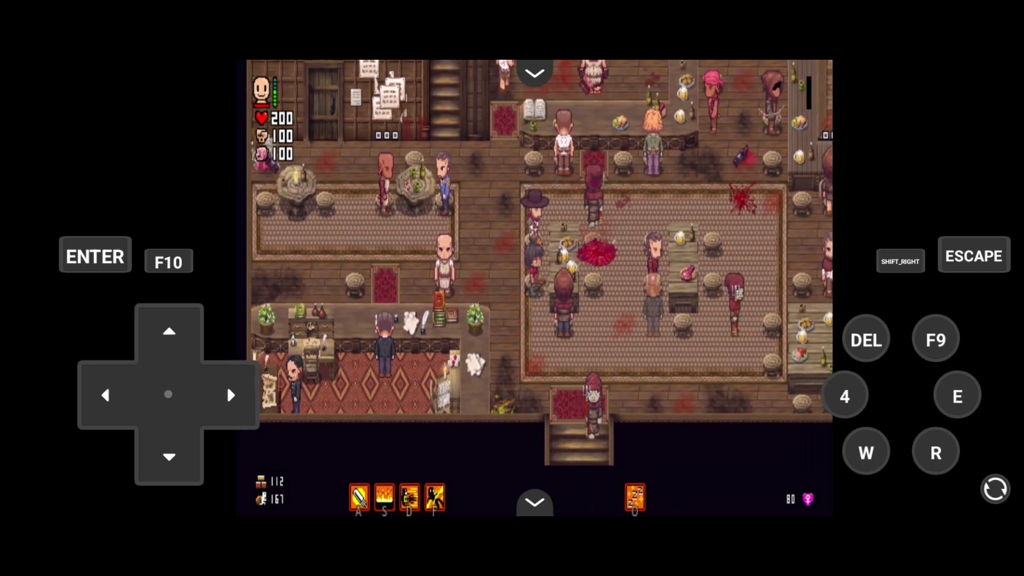
pyautogui.press('Left')
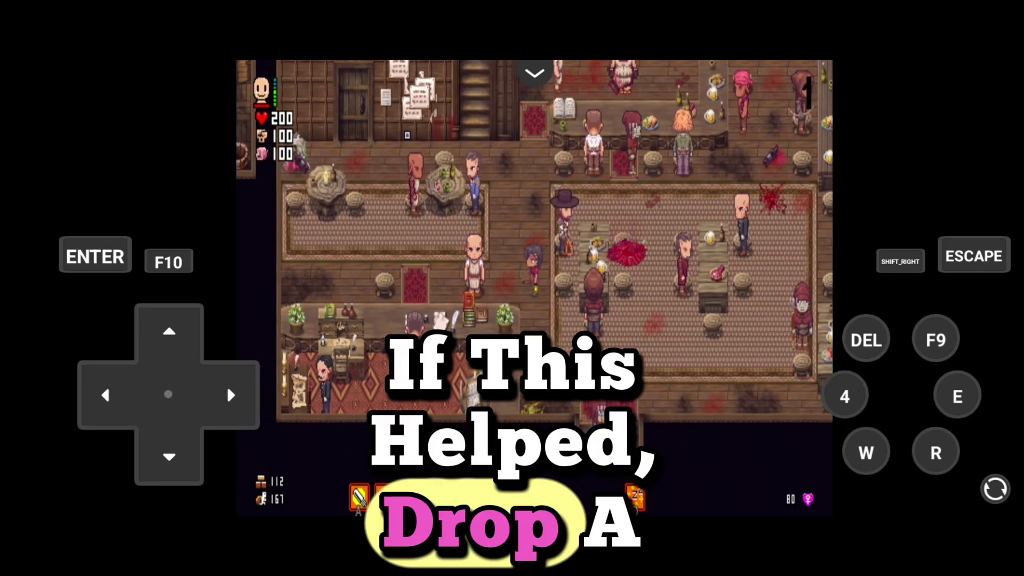